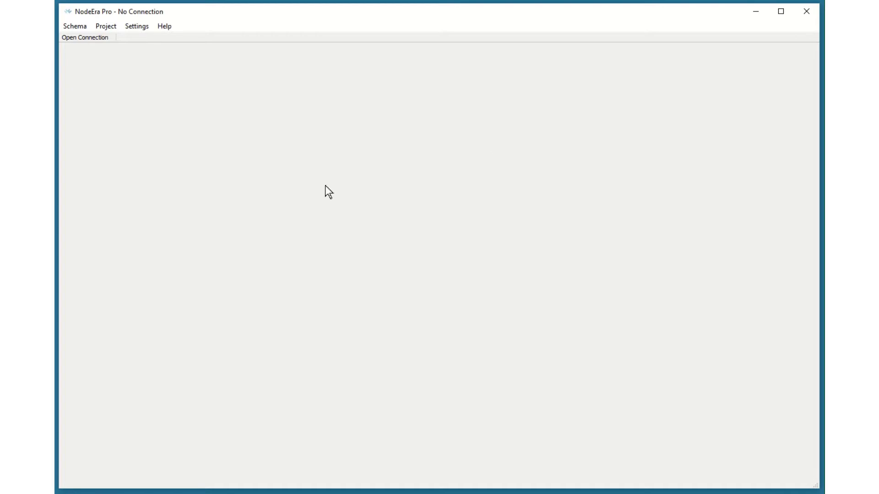
Step: Open the saved worldcup Neo4j connection
{"action": "left_click", "coordinate": [84, 38]}
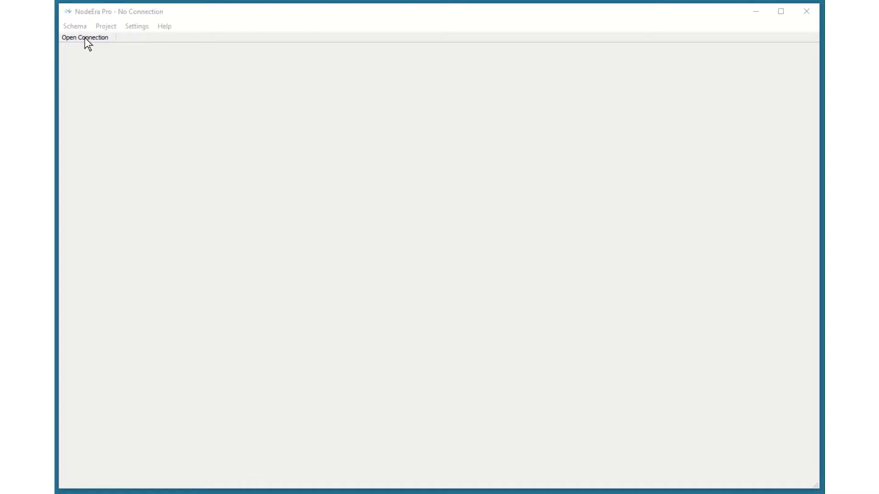
{"action": "left_click", "coordinate": [284, 231]}
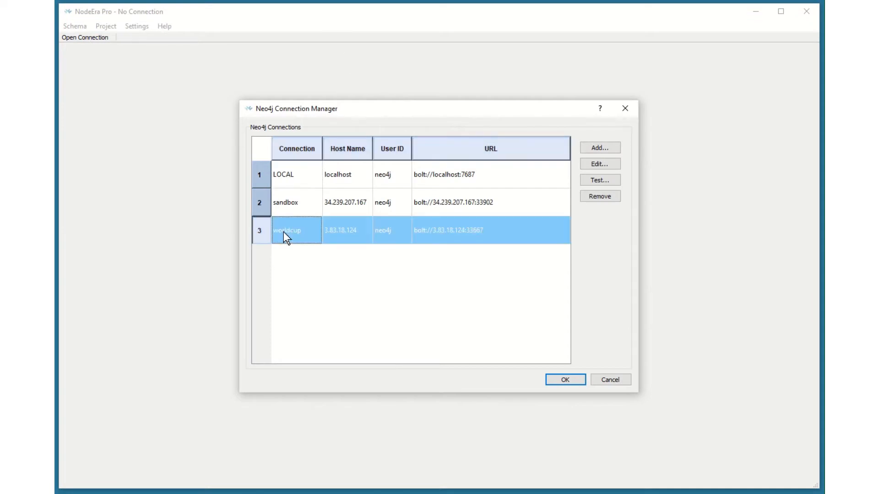
{"action": "left_click", "coordinate": [566, 380]}
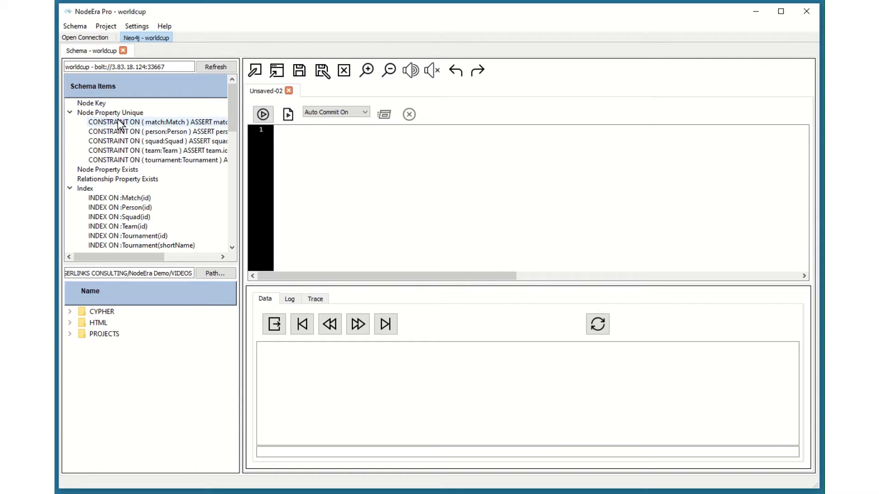
Step: Open the worldcup.mdl project and its Person template diagram
{"action": "left_click", "coordinate": [70, 335]}
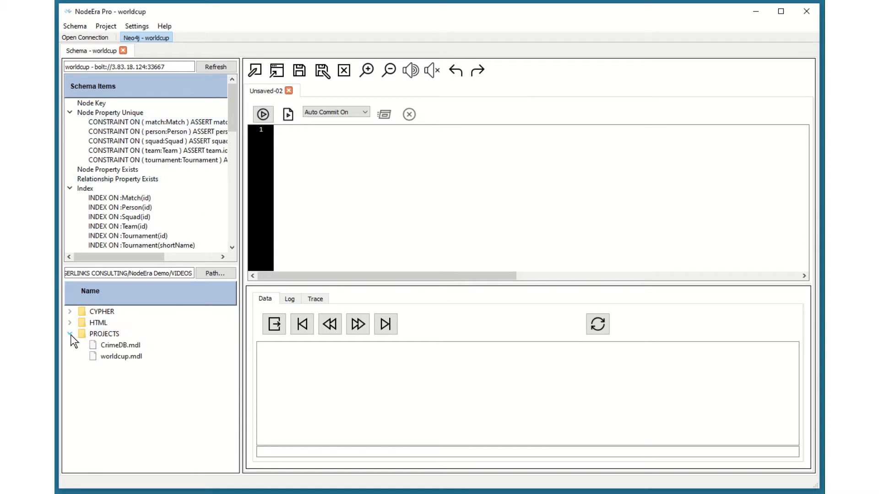
{"action": "double_click", "coordinate": [121, 358]}
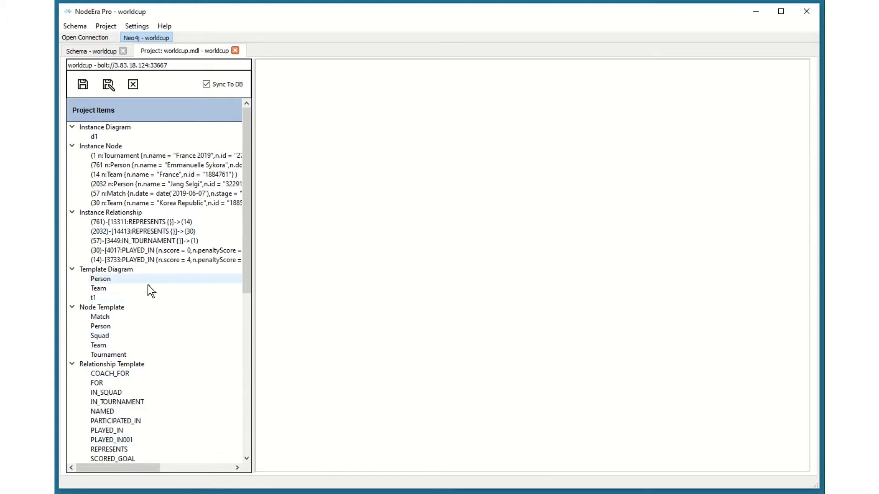
{"action": "double_click", "coordinate": [102, 281]}
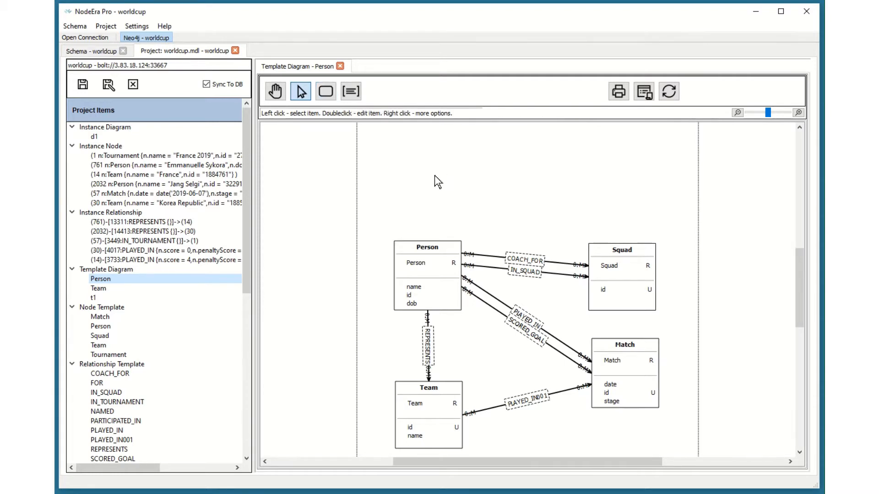
{"action": "left_click", "coordinate": [105, 309]}
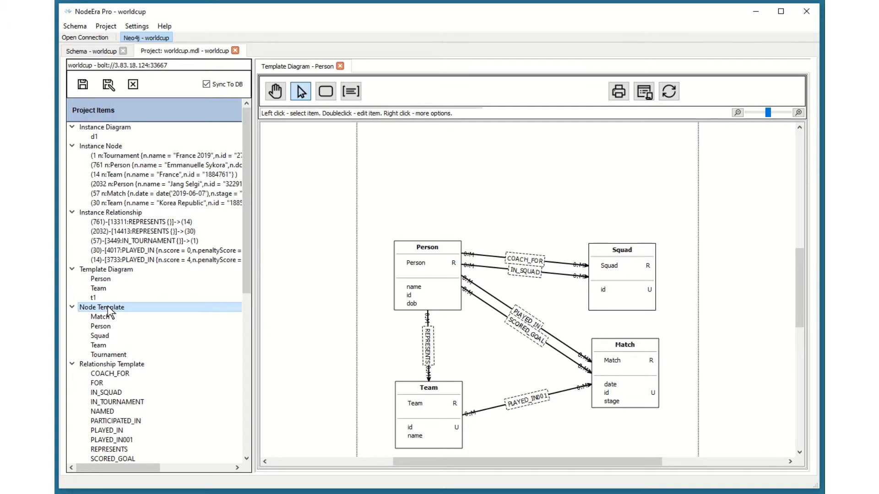
{"action": "right_click", "coordinate": [109, 311]}
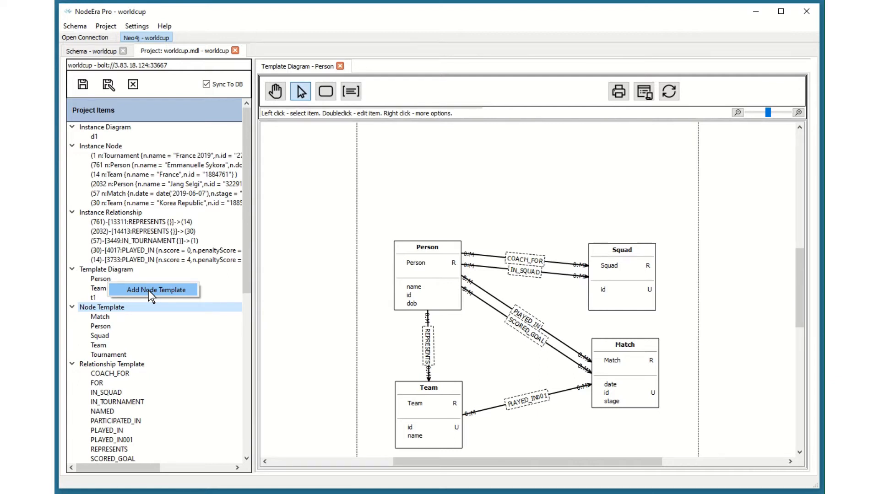
{"action": "left_click", "coordinate": [434, 166]}
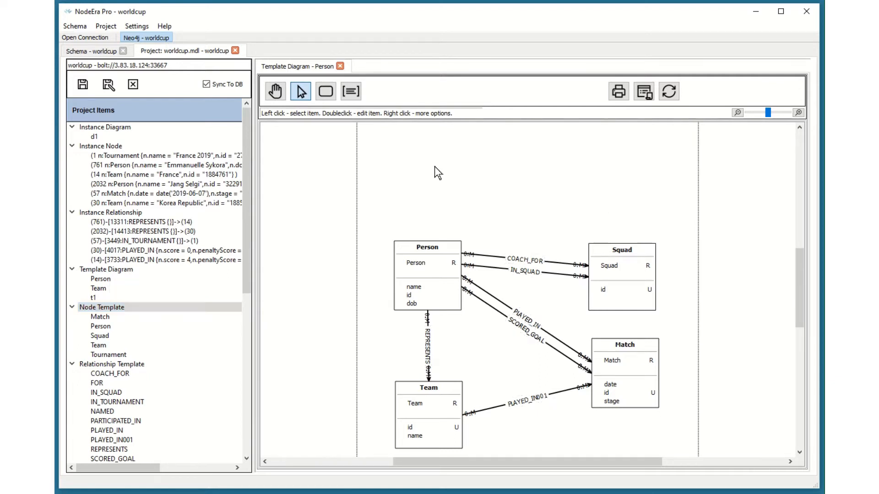
Step: Place a new node template above Person on the diagram and name it Country
{"action": "left_click", "coordinate": [325, 92]}
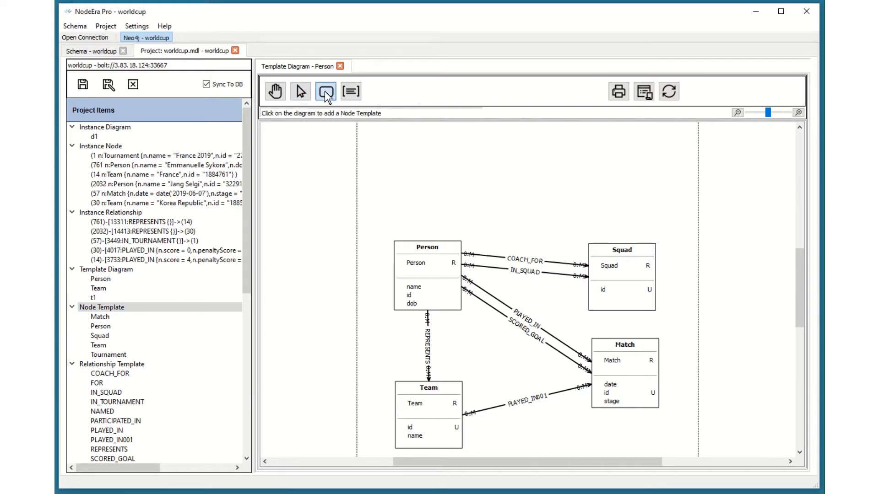
{"action": "left_click", "coordinate": [419, 163]}
{"action": "left_click", "coordinate": [173, 76]}
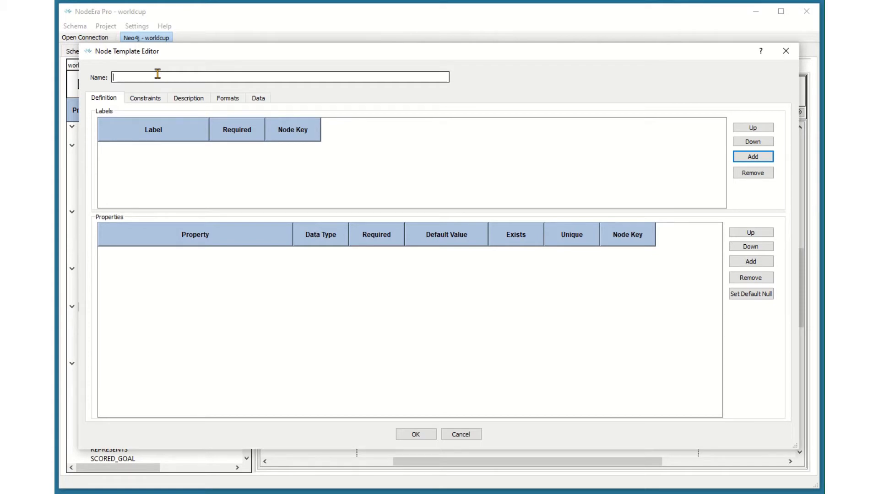
{"action": "type", "text": "Country"}
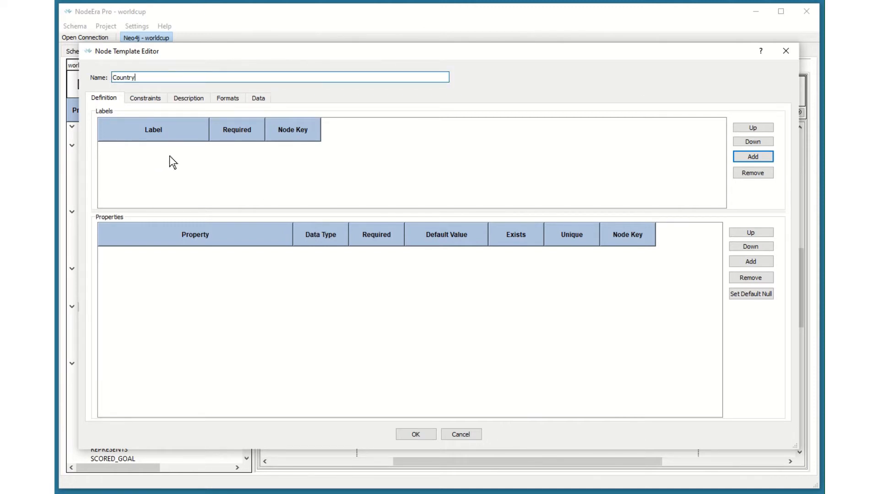
Step: Add a required label Country to the template
{"action": "left_click", "coordinate": [752, 157]}
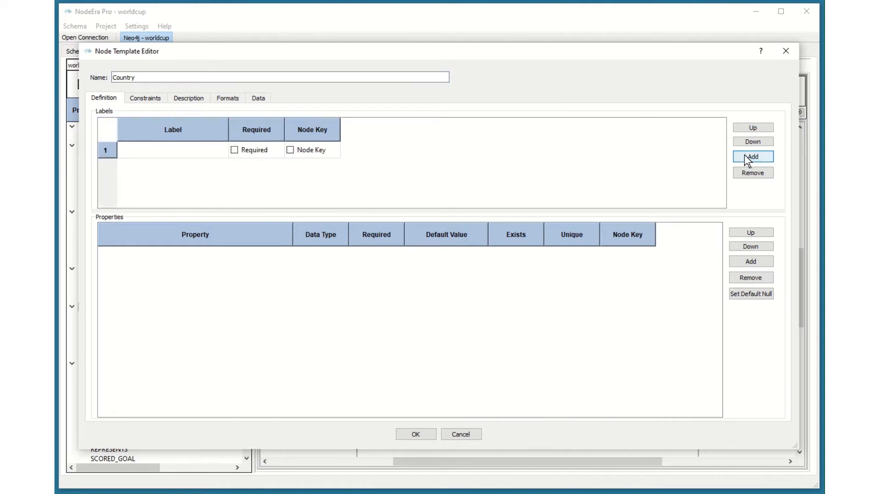
{"action": "left_click", "coordinate": [169, 146]}
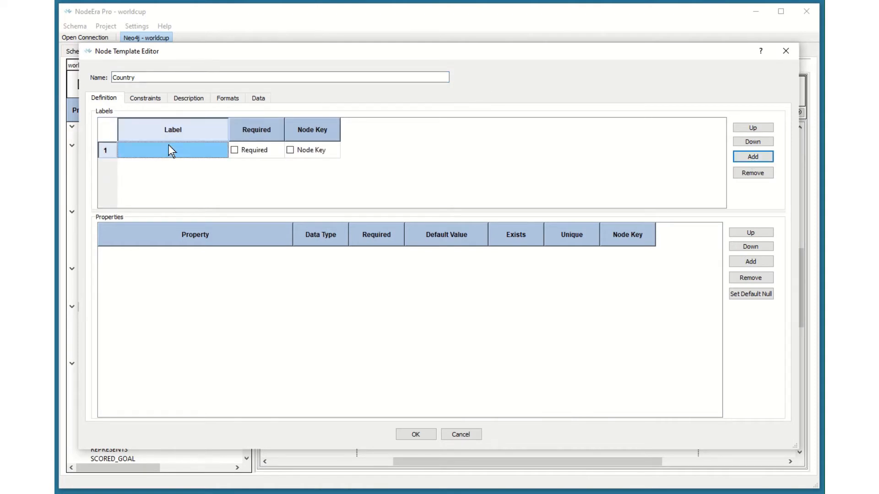
{"action": "type", "text": "Country"}
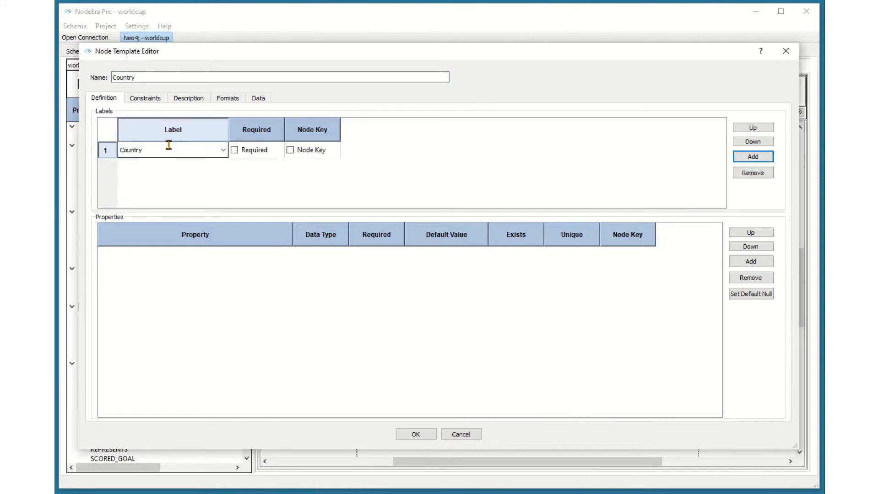
{"action": "left_click", "coordinate": [235, 150]}
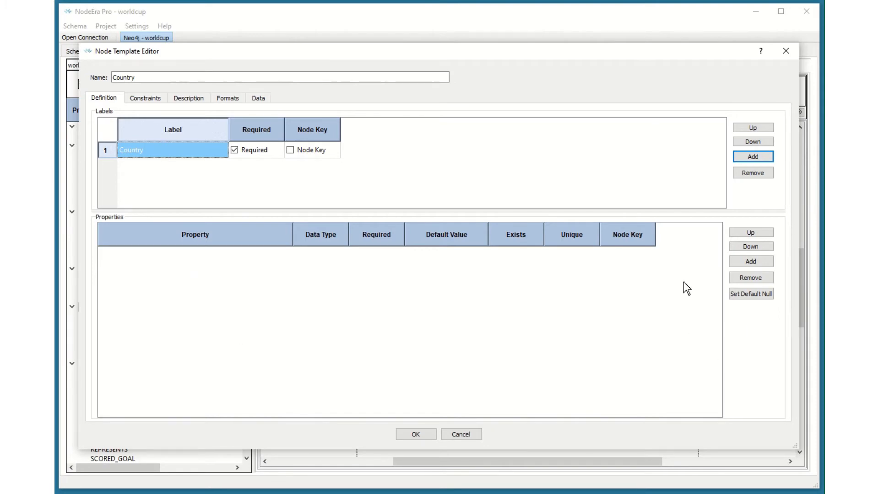
Step: Add a required String property named isoCode2
{"action": "left_click", "coordinate": [753, 262]}
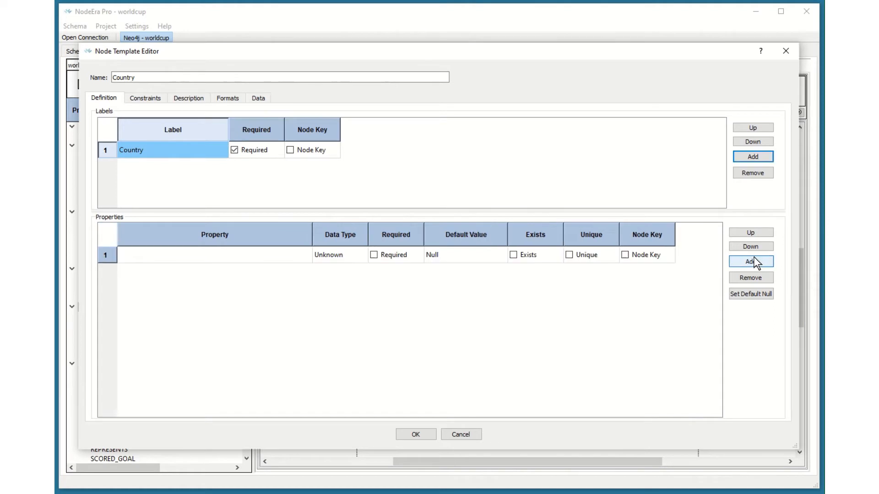
{"action": "left_click", "coordinate": [238, 256]}
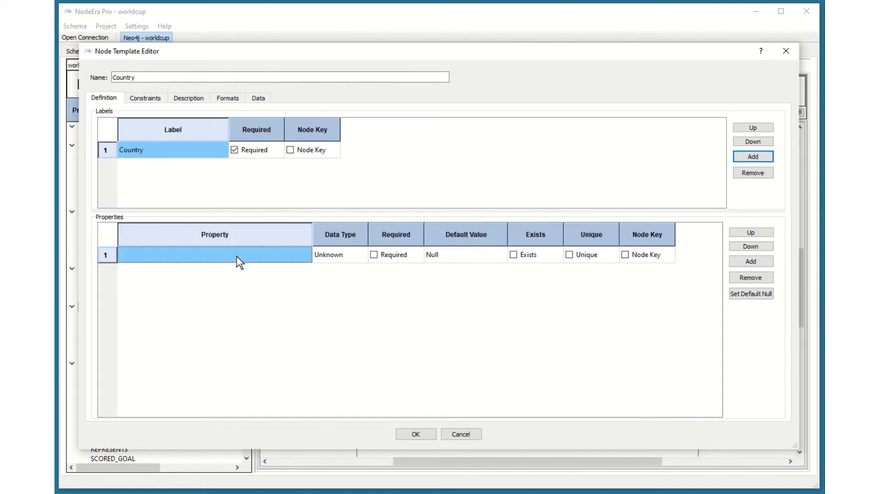
{"action": "type", "text": "is"}
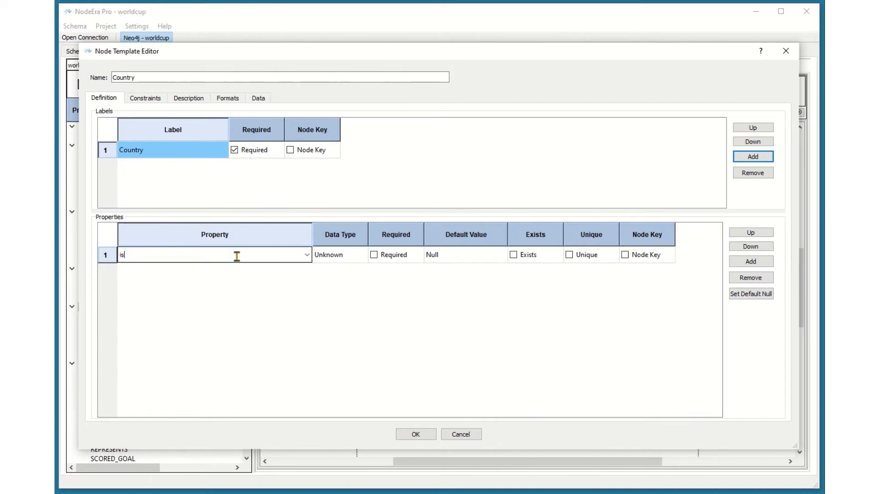
{"action": "type", "text": "oCode2"}
{"action": "key", "text": "Tab"}
{"action": "key", "text": "s"}
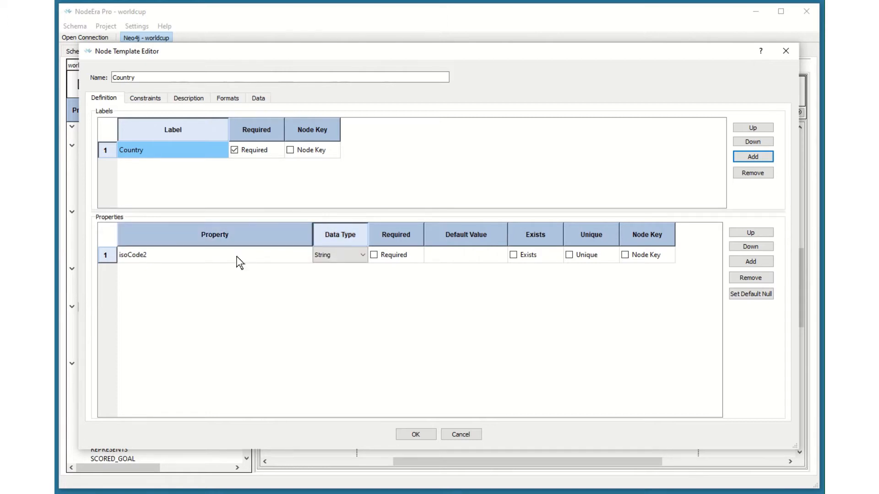
{"action": "key", "text": "Tab"}
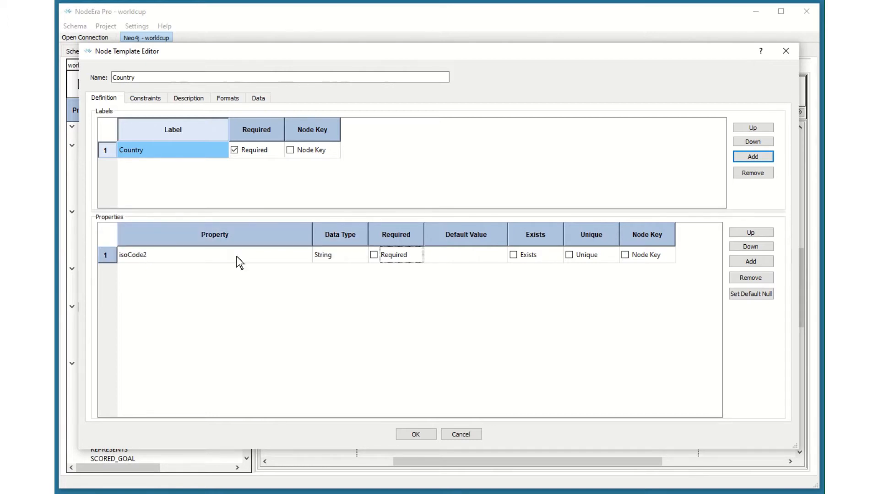
{"action": "left_click", "coordinate": [374, 255]}
Step: Add a String property named countryName, confirm the template, and reposition the Country box above Person
{"action": "left_click", "coordinate": [758, 260]}
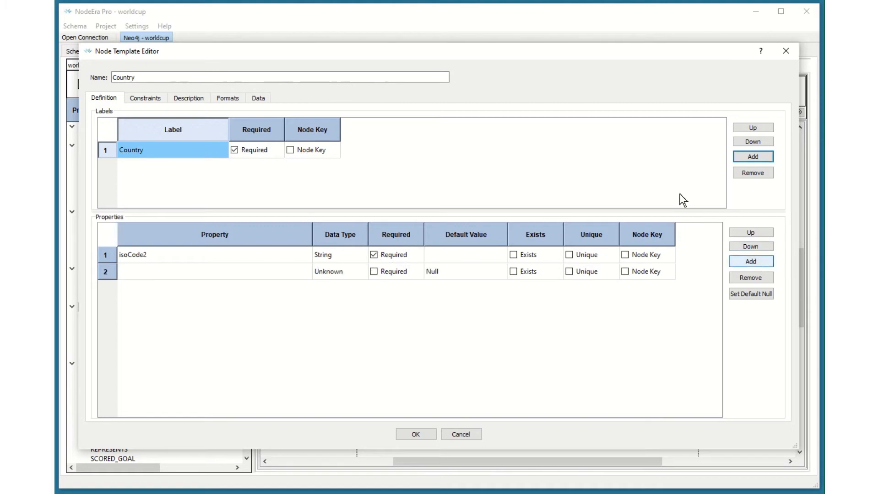
{"action": "left_click", "coordinate": [170, 275]}
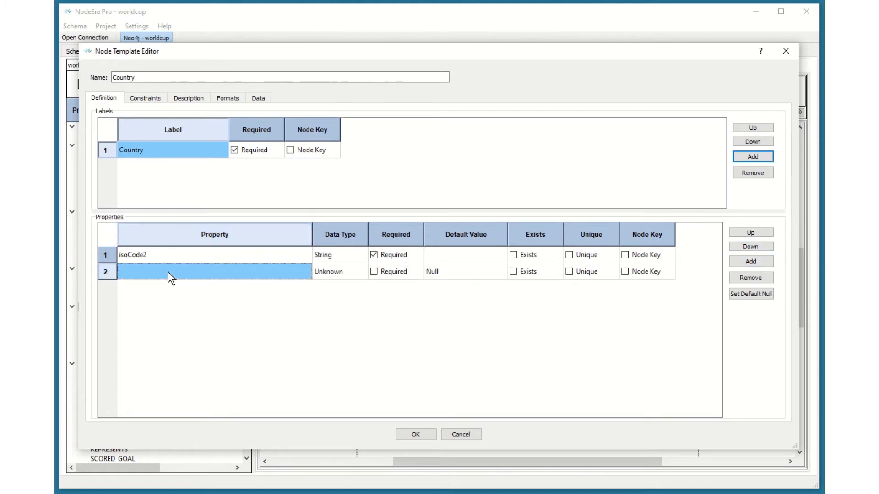
{"action": "type", "text": "countryName"}
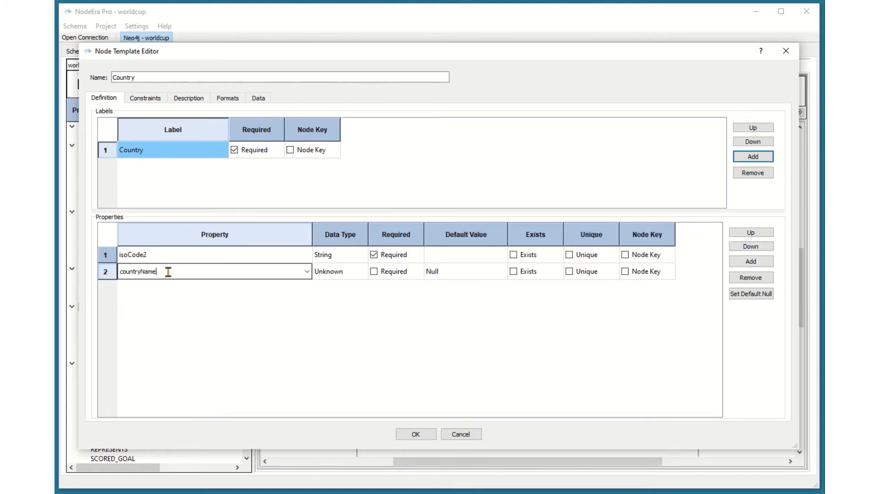
{"action": "key", "text": "Tab"}
{"action": "key", "text": "s"}
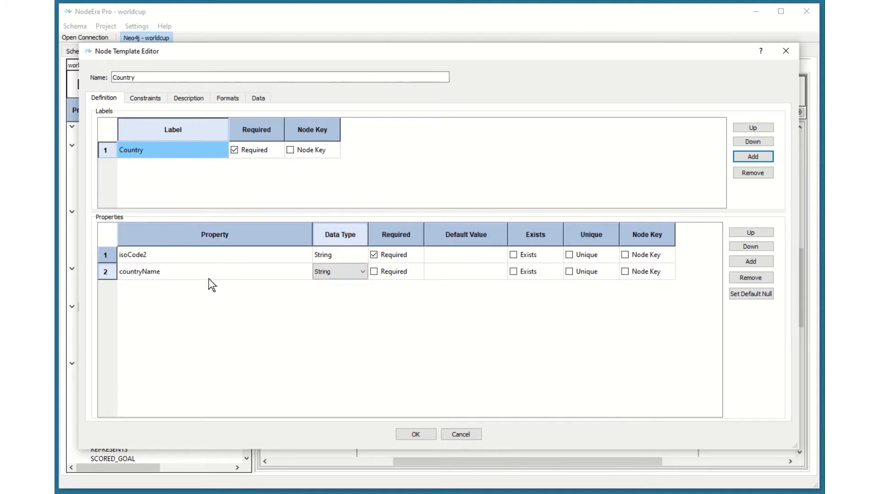
{"action": "left_click", "coordinate": [185, 270]}
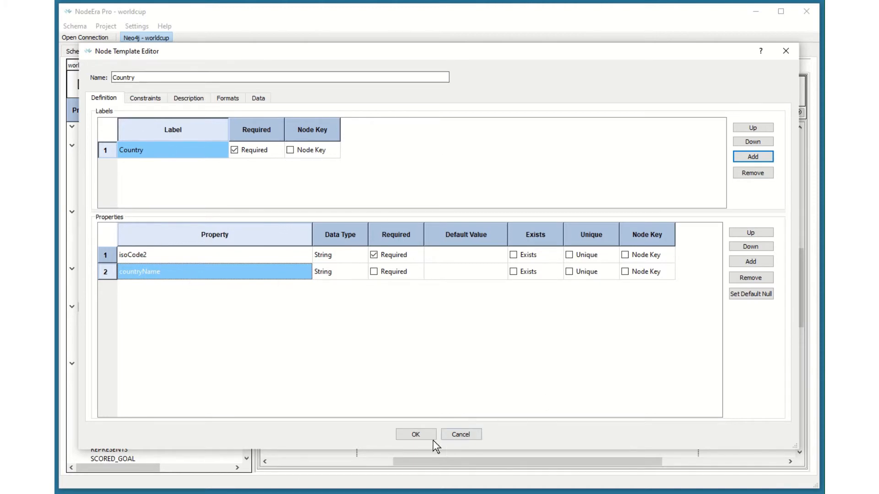
{"action": "left_click", "coordinate": [416, 435]}
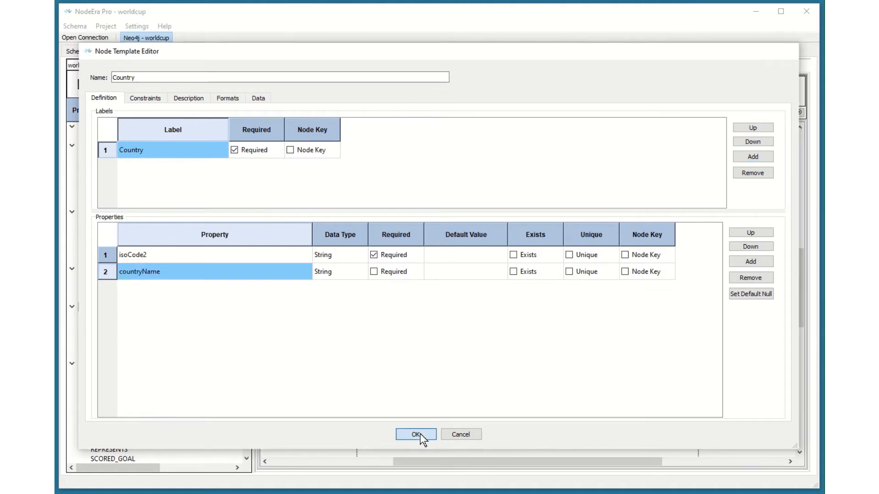
{"action": "left_click_drag", "start_coordinate": [443, 180], "coordinate": [407, 166]}
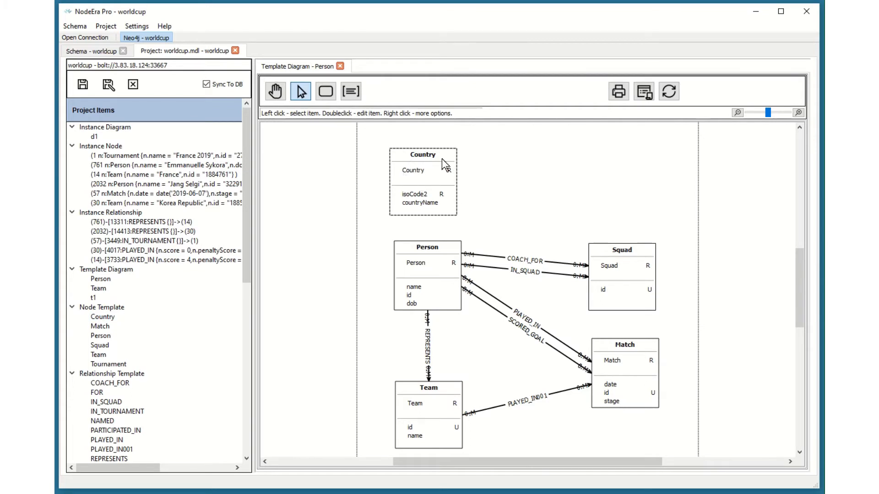
Step: Open the Country template's editor and add a Node Key constraint on the Country label
{"action": "double_click", "coordinate": [420, 181]}
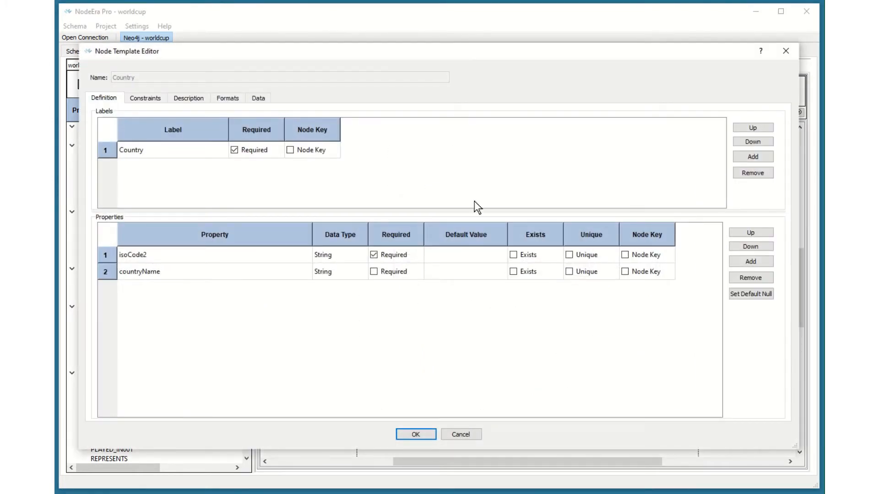
{"action": "left_click", "coordinate": [144, 98]}
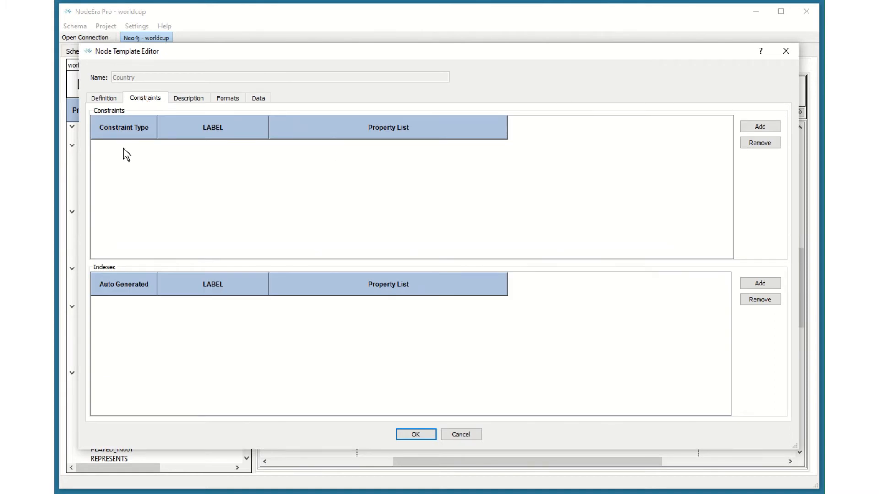
{"action": "left_click", "coordinate": [761, 127]}
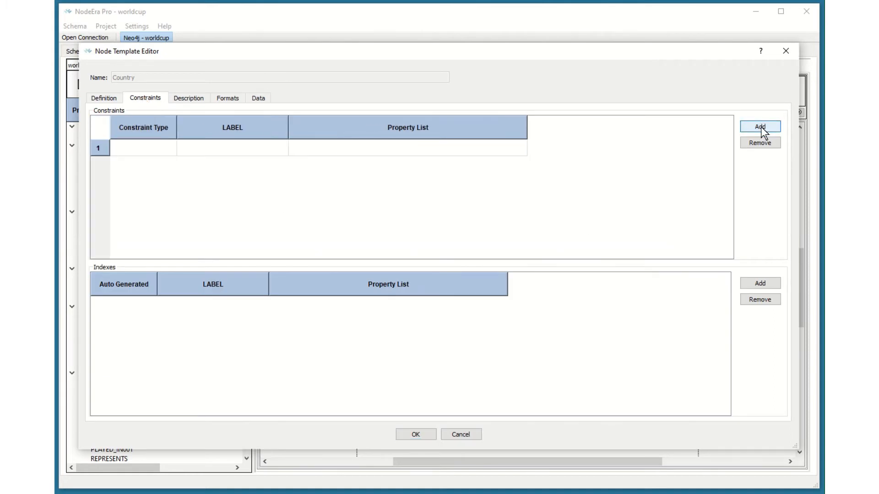
{"action": "double_click", "coordinate": [172, 146]}
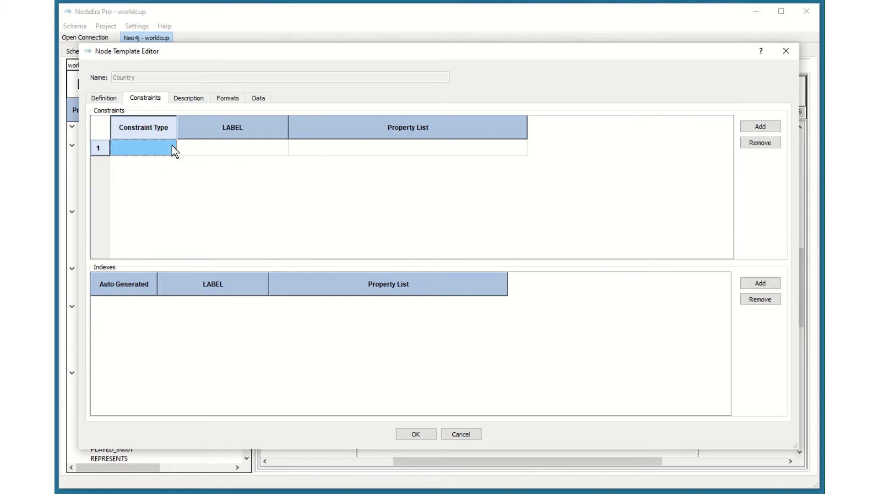
{"action": "left_click", "coordinate": [281, 150]}
{"action": "left_click", "coordinate": [281, 150]}
{"action": "left_click", "coordinate": [283, 149]}
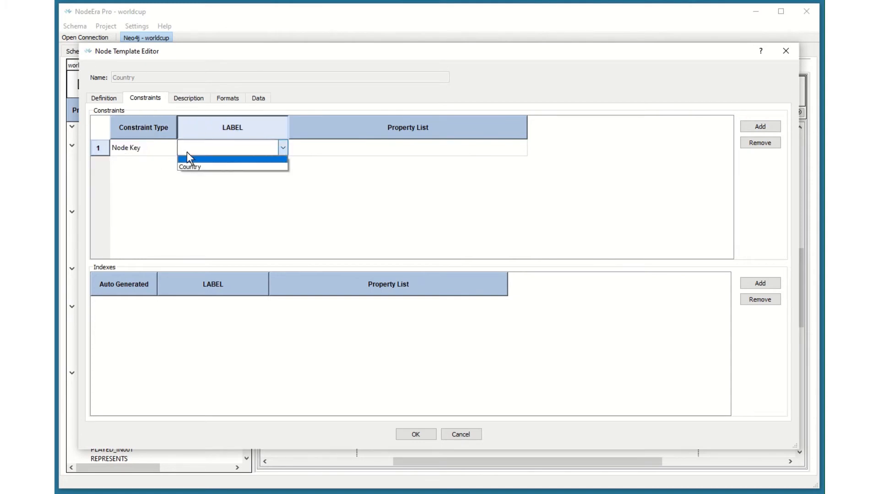
{"action": "left_click", "coordinate": [194, 164]}
Step: Set the Node Key constraint's property list to isoCode2
{"action": "left_click", "coordinate": [519, 149]}
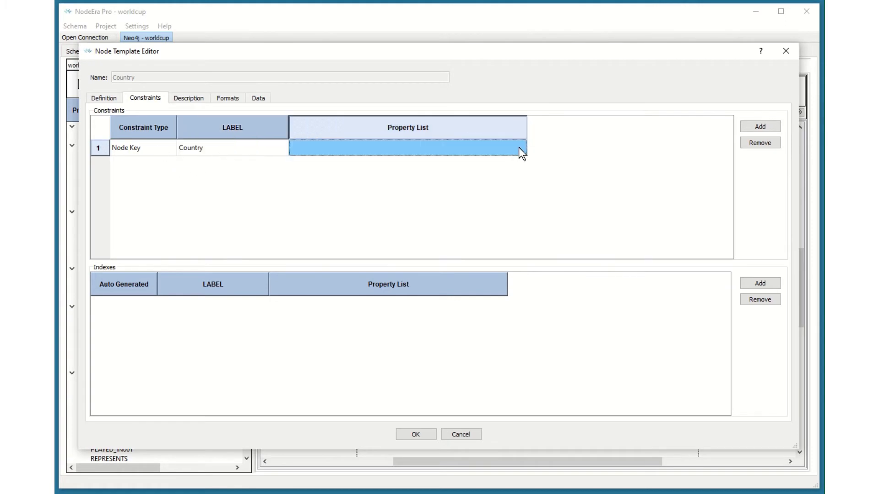
{"action": "left_click", "coordinate": [519, 149]}
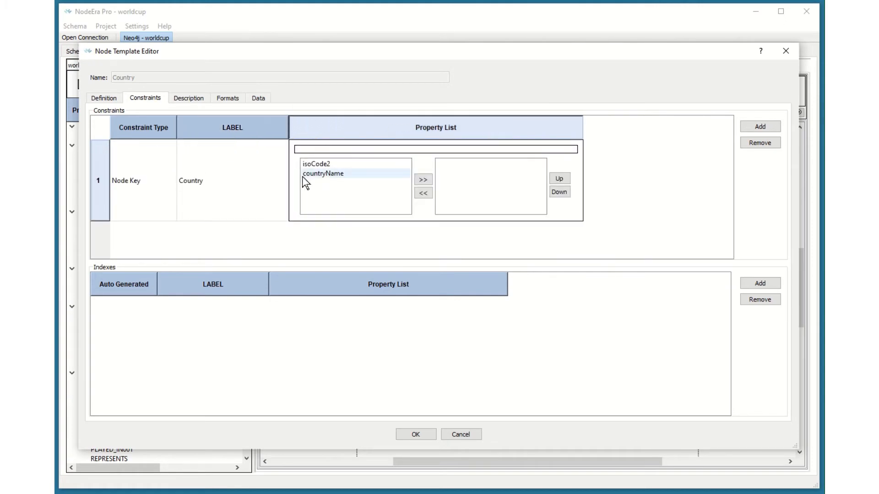
{"action": "left_click", "coordinate": [323, 165]}
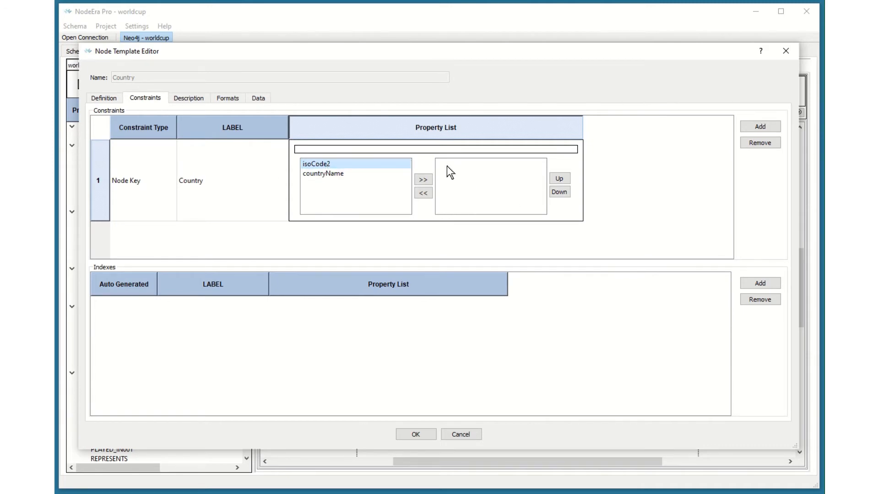
{"action": "left_click", "coordinate": [423, 180]}
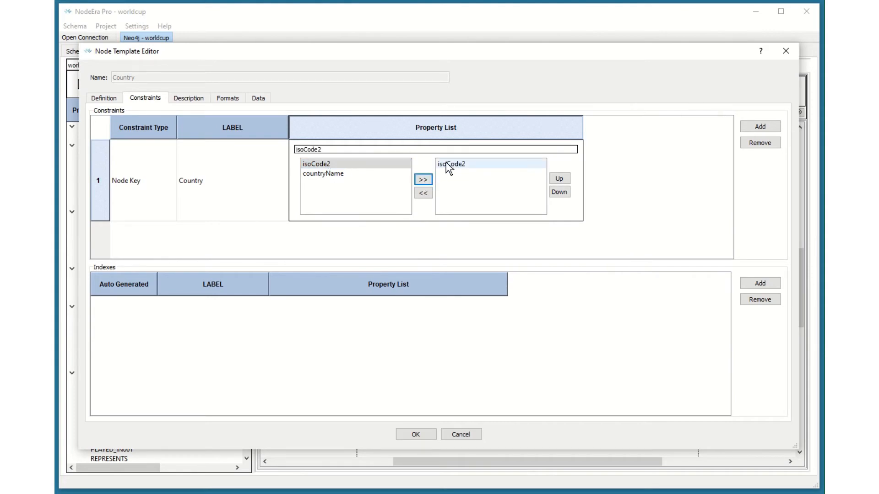
{"action": "left_click", "coordinate": [238, 192]}
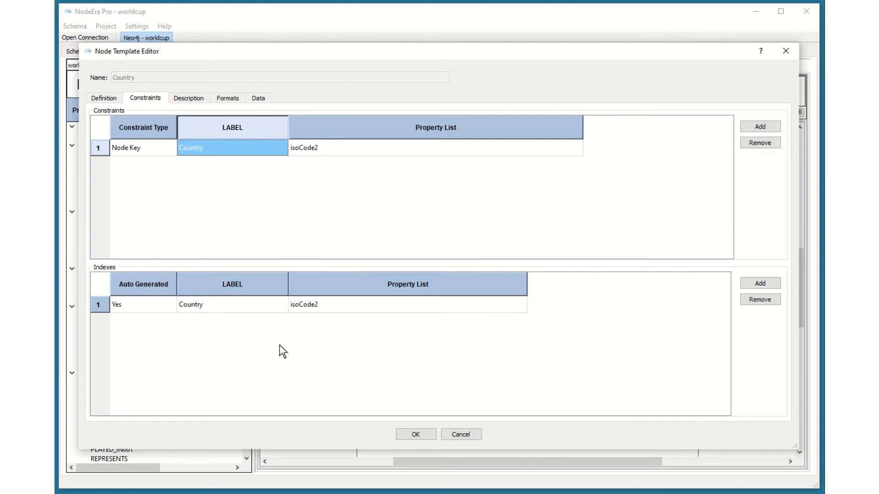
Step: Add a second index row using the Country label
{"action": "left_click", "coordinate": [762, 283]}
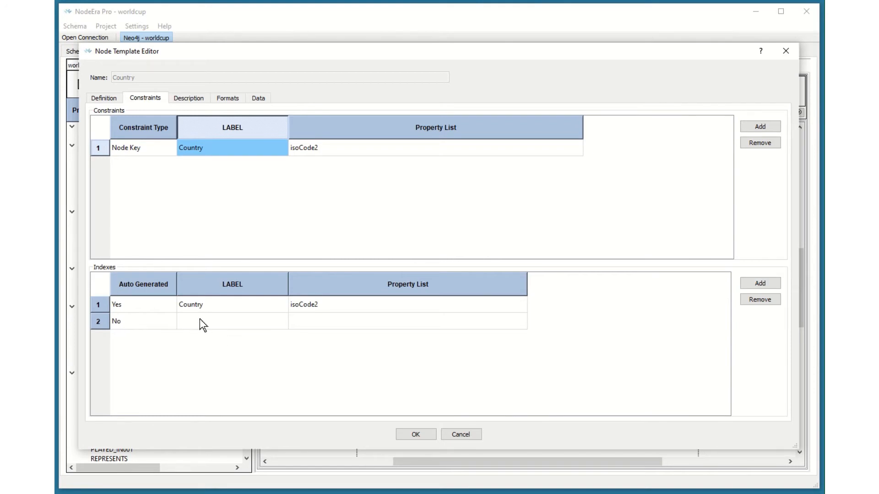
{"action": "left_click", "coordinate": [211, 327]}
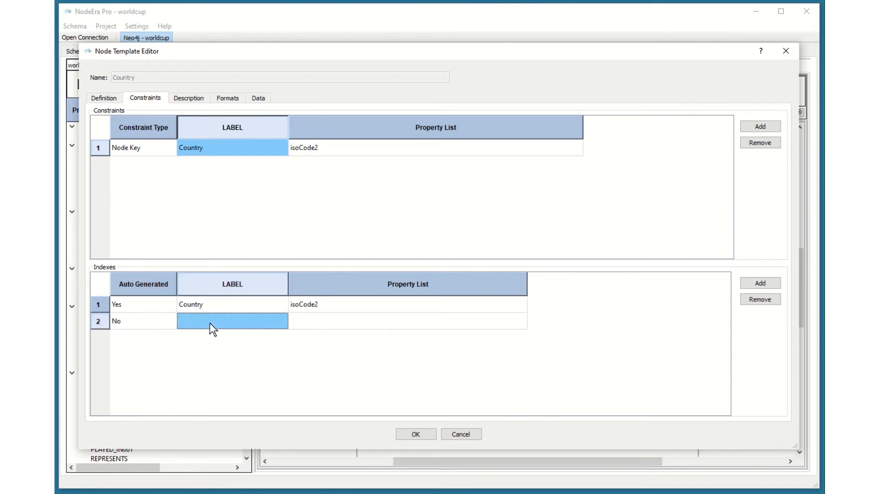
{"action": "left_click", "coordinate": [279, 323]}
{"action": "left_click", "coordinate": [282, 321]}
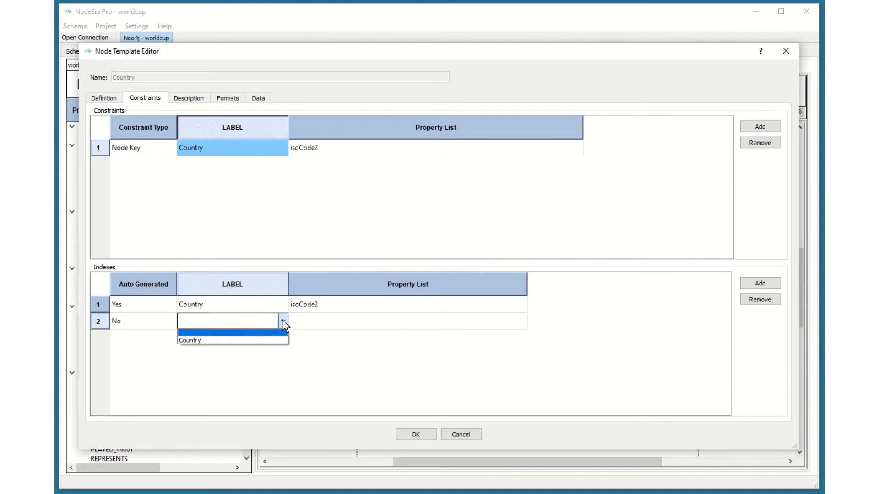
{"action": "left_click", "coordinate": [198, 338]}
Step: Set the new index's property list to countryName
{"action": "left_click", "coordinate": [523, 325]}
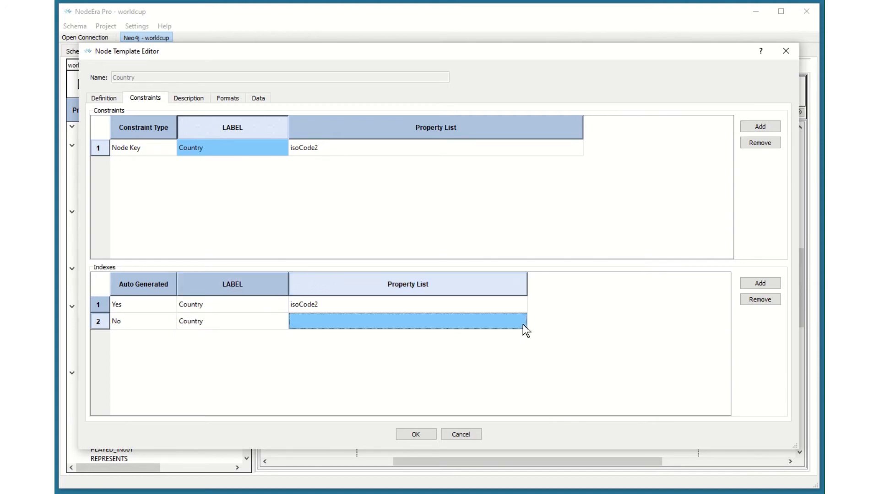
{"action": "left_click", "coordinate": [523, 324]}
{"action": "left_click", "coordinate": [318, 348]}
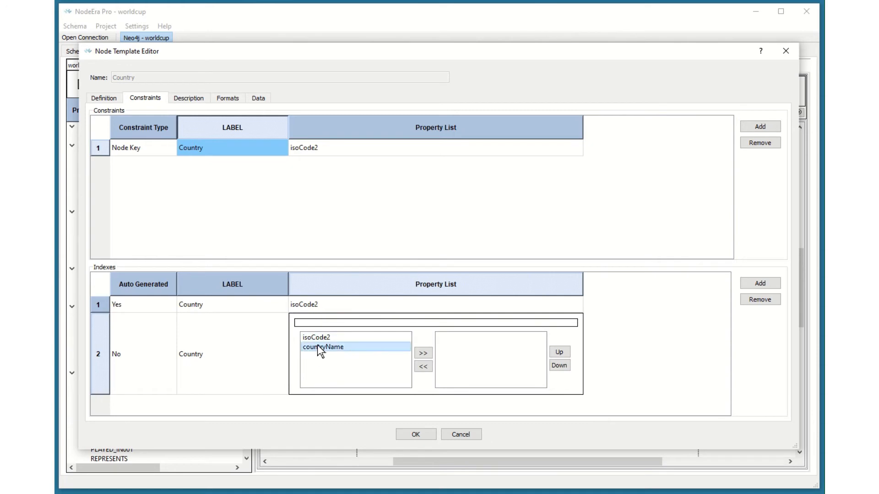
{"action": "left_click", "coordinate": [421, 353]}
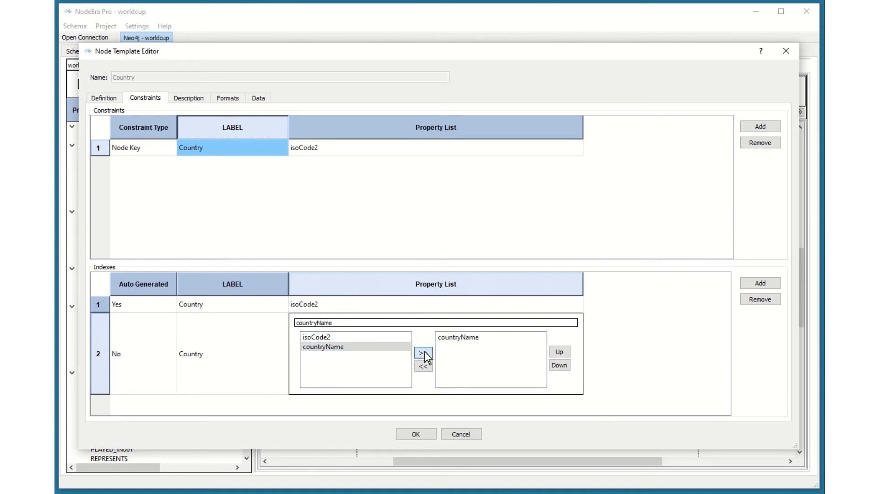
{"action": "left_click", "coordinate": [416, 436]}
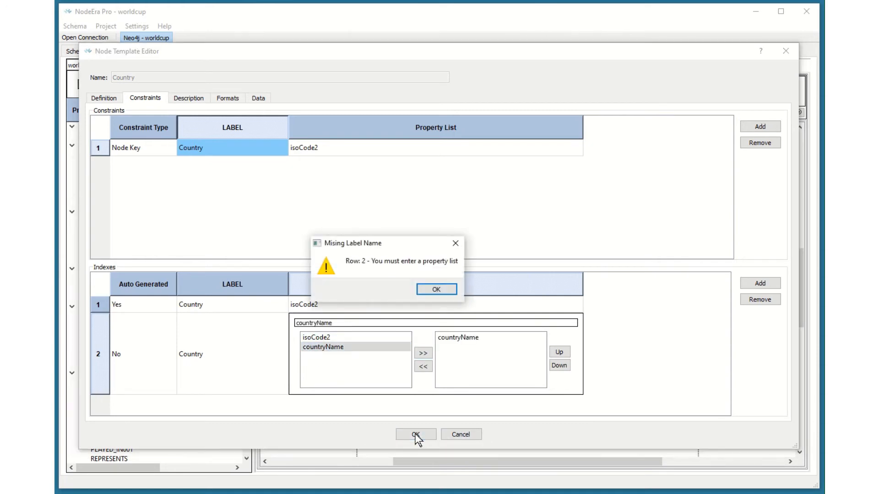
{"action": "left_click", "coordinate": [437, 290]}
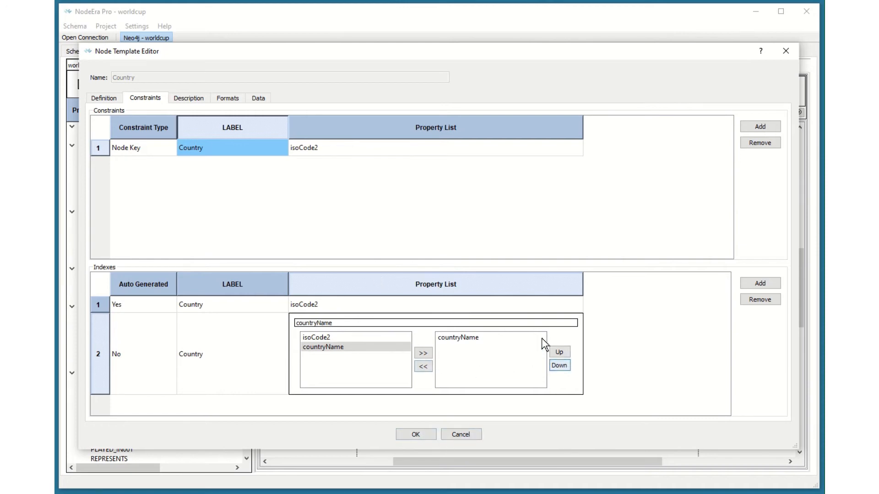
{"action": "left_click", "coordinate": [217, 333]}
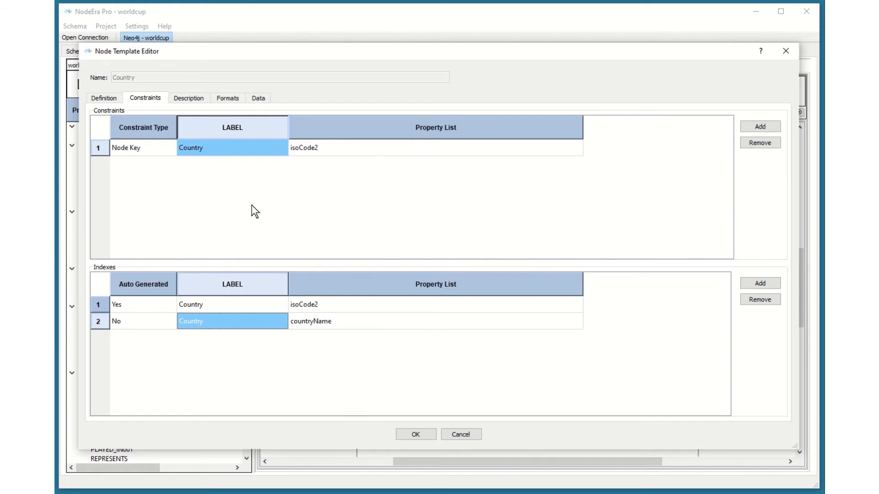
Step: Give the node template a custom format with a light cyan solid fill
{"action": "left_click", "coordinate": [194, 102]}
{"action": "left_click", "coordinate": [99, 130]}
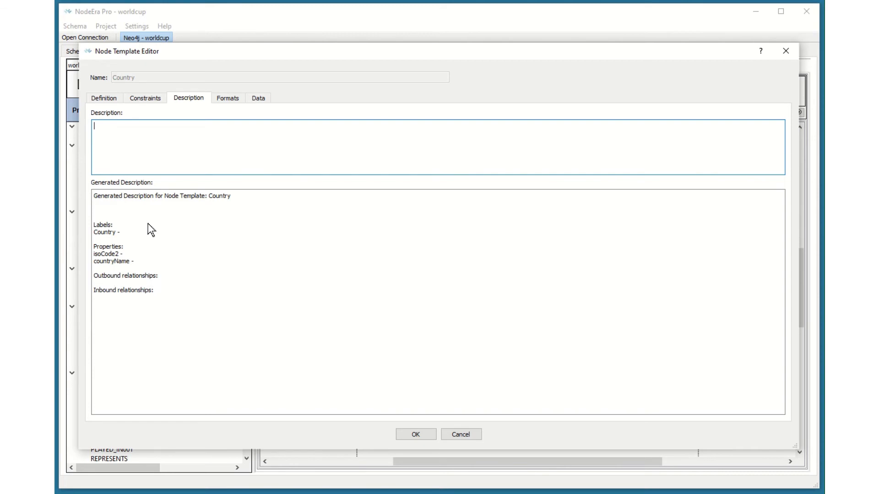
{"action": "left_click", "coordinate": [229, 99]}
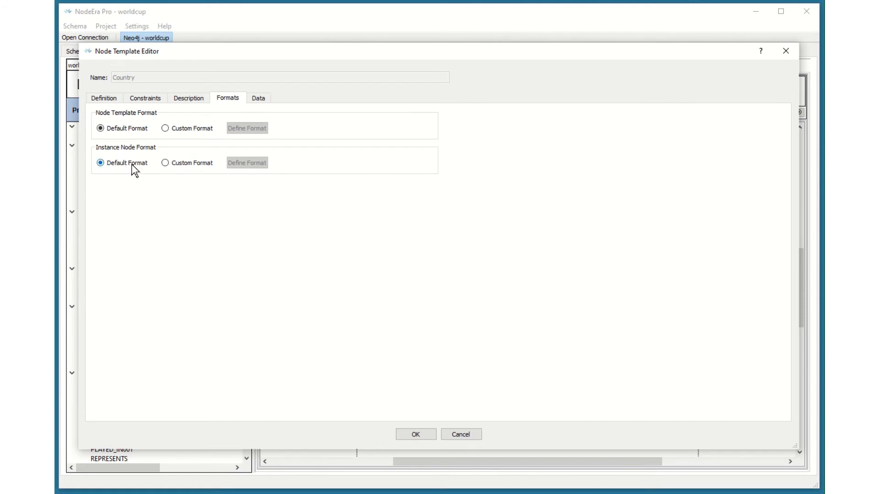
{"action": "left_click", "coordinate": [166, 128]}
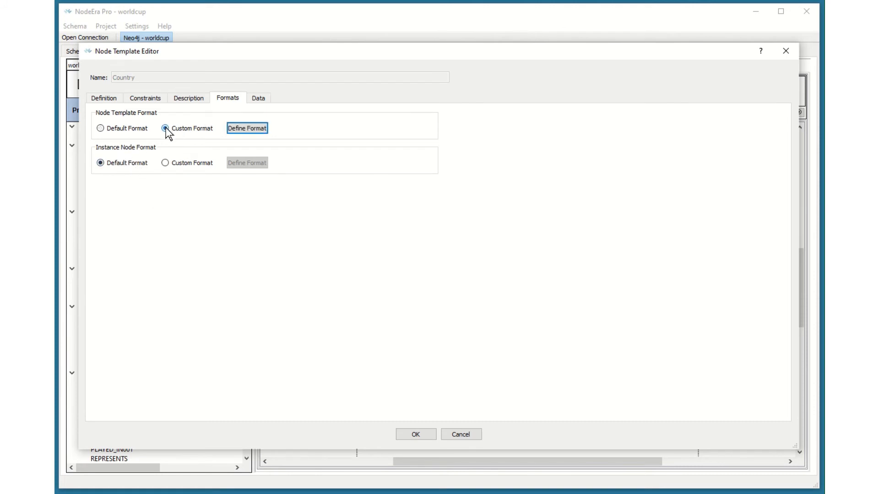
{"action": "left_click", "coordinate": [248, 129]}
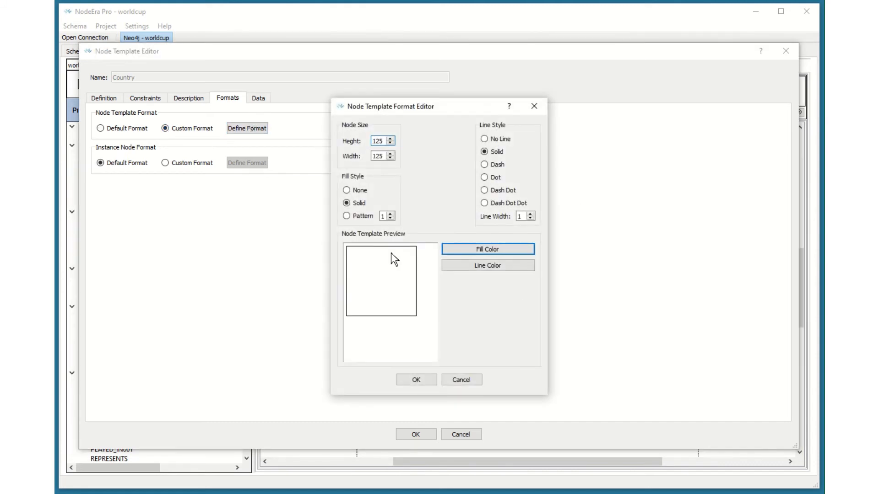
{"action": "left_click", "coordinate": [493, 249]}
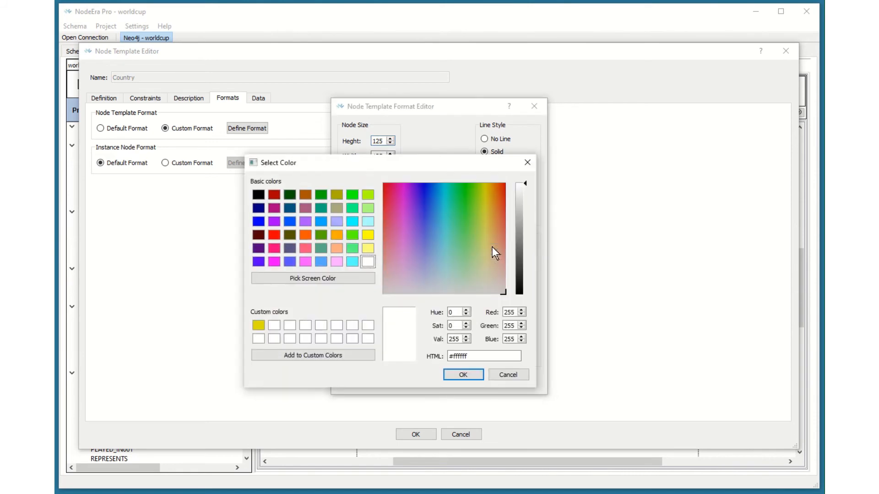
{"action": "left_click", "coordinate": [368, 223]}
{"action": "left_click", "coordinate": [463, 375]}
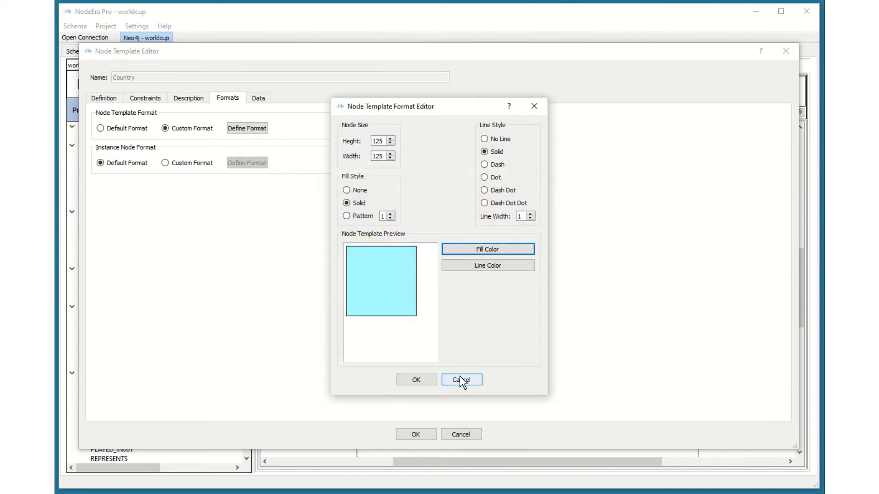
{"action": "left_click", "coordinate": [423, 381]}
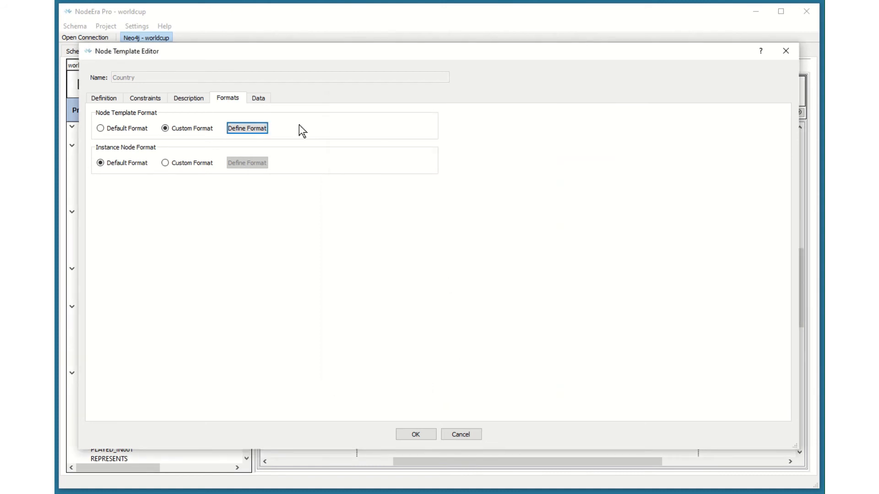
Step: Give the instance node a custom format with a light cyan #aaffff fill
{"action": "left_click", "coordinate": [164, 162]}
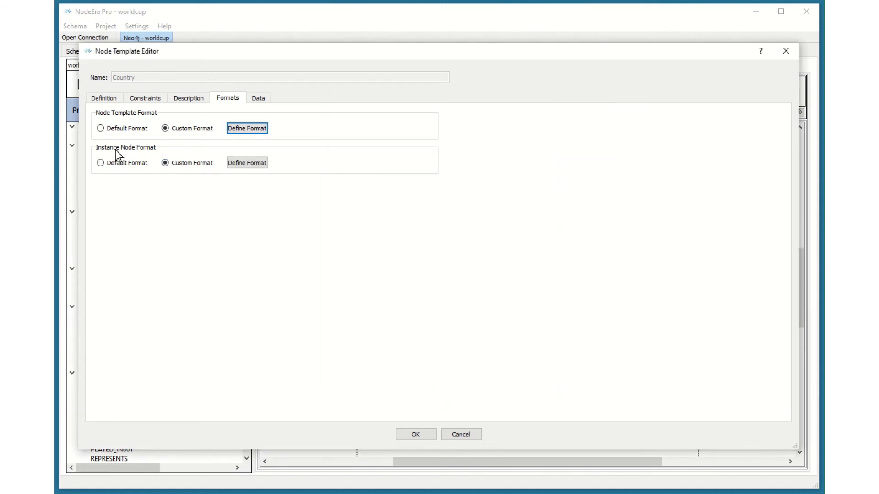
{"action": "left_click", "coordinate": [248, 164]}
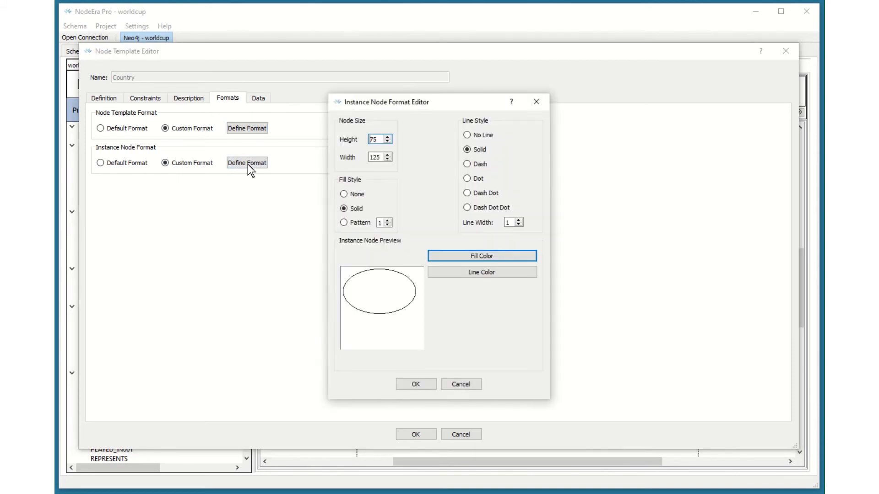
{"action": "left_click", "coordinate": [473, 257]}
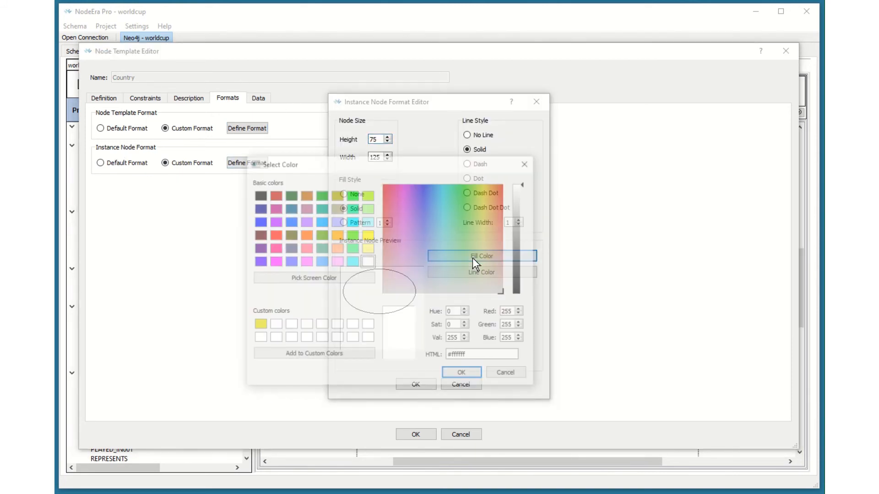
{"action": "left_click", "coordinate": [367, 223]}
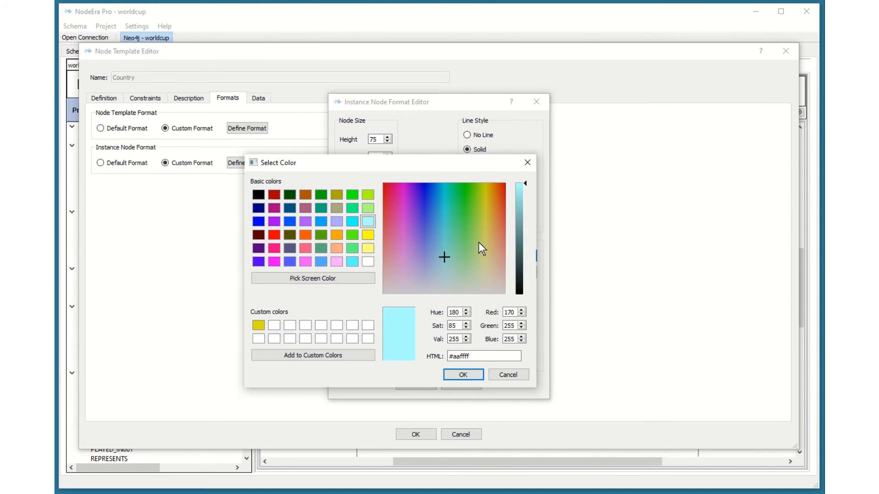
{"action": "left_click", "coordinate": [463, 376]}
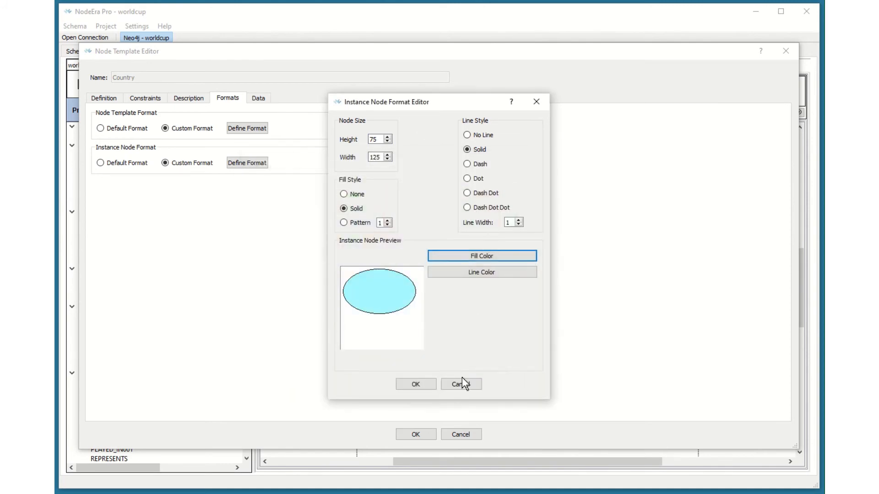
{"action": "left_click", "coordinate": [417, 383]}
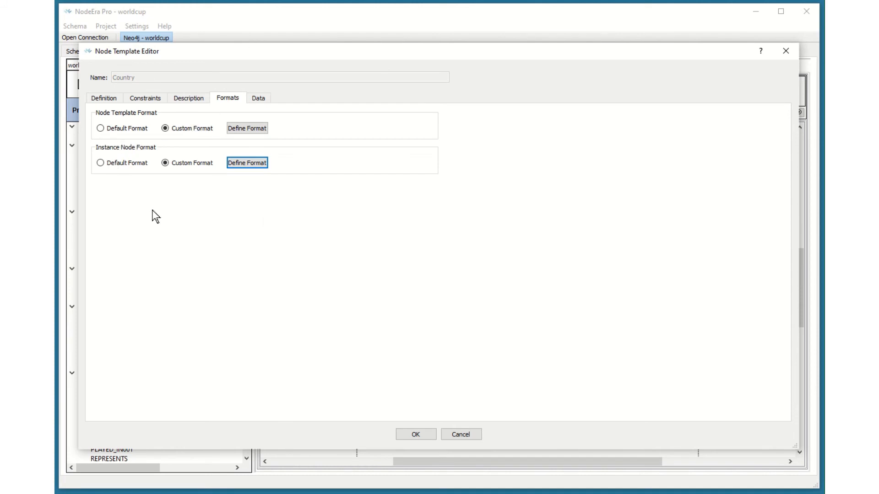
Step: Inspect the template's Data and Definition tabs
{"action": "left_click", "coordinate": [258, 98]}
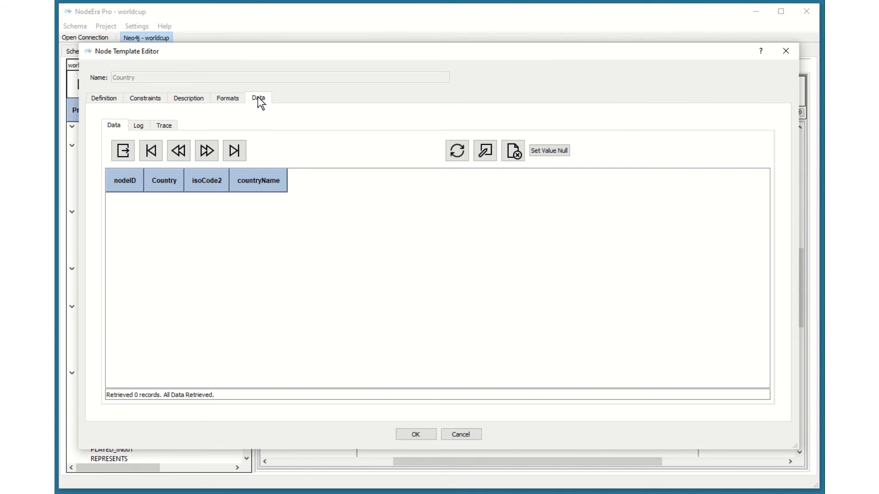
{"action": "left_click", "coordinate": [103, 99]}
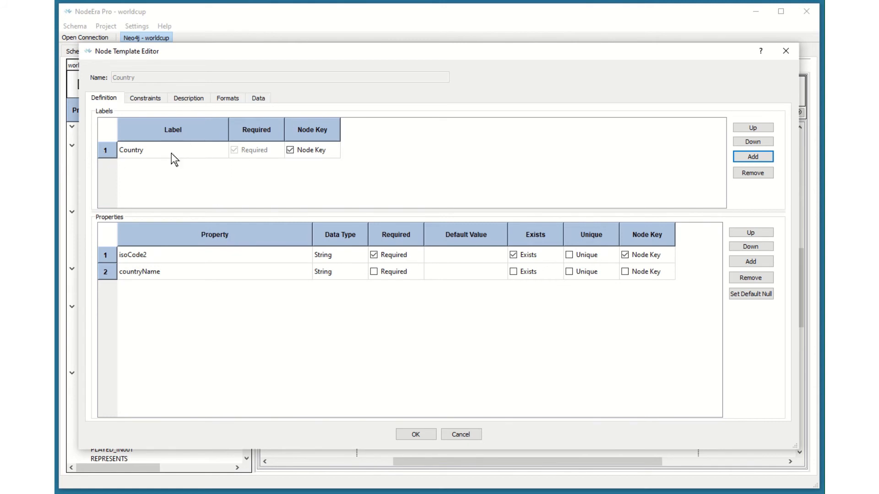
{"action": "left_click", "coordinate": [258, 99]}
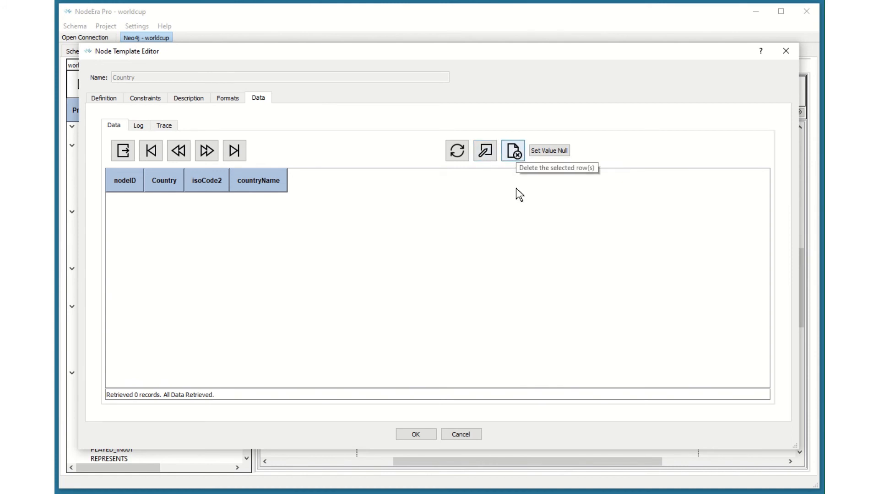
Step: Add a Country data node with isoCode2 US and countryName United States
{"action": "left_click", "coordinate": [488, 150]}
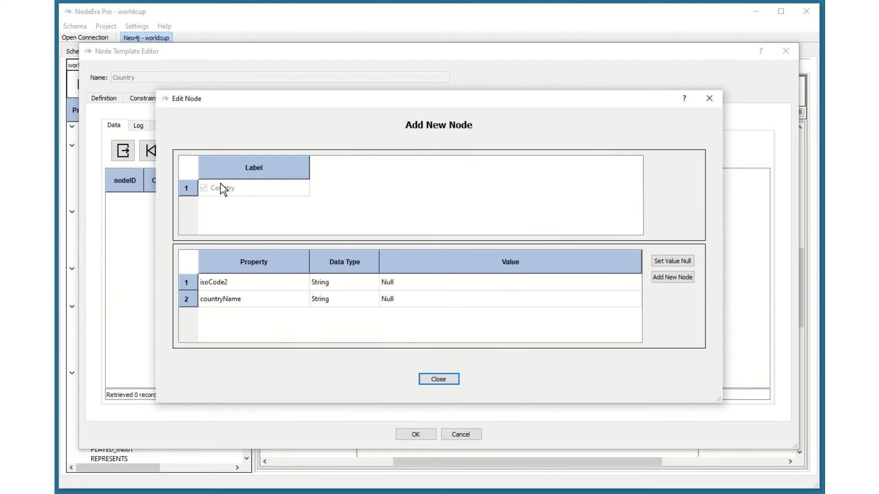
{"action": "left_click", "coordinate": [424, 286]}
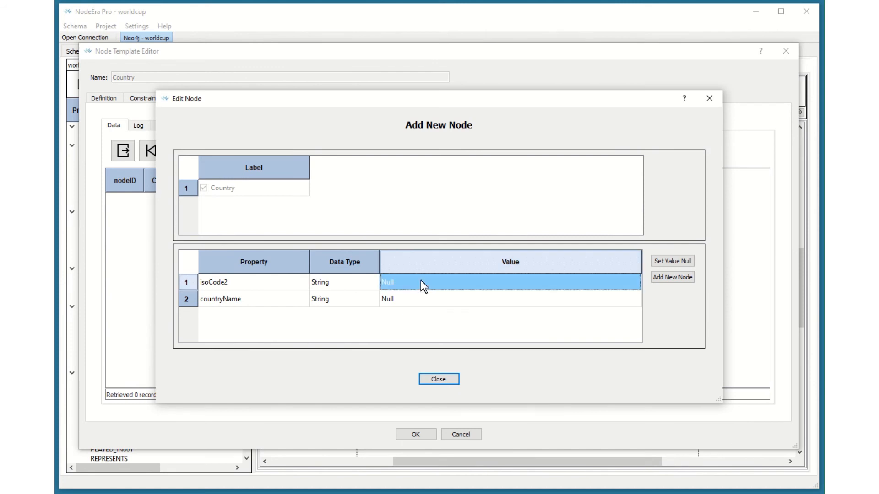
{"action": "type", "text": "US"}
{"action": "left_click", "coordinate": [432, 300]}
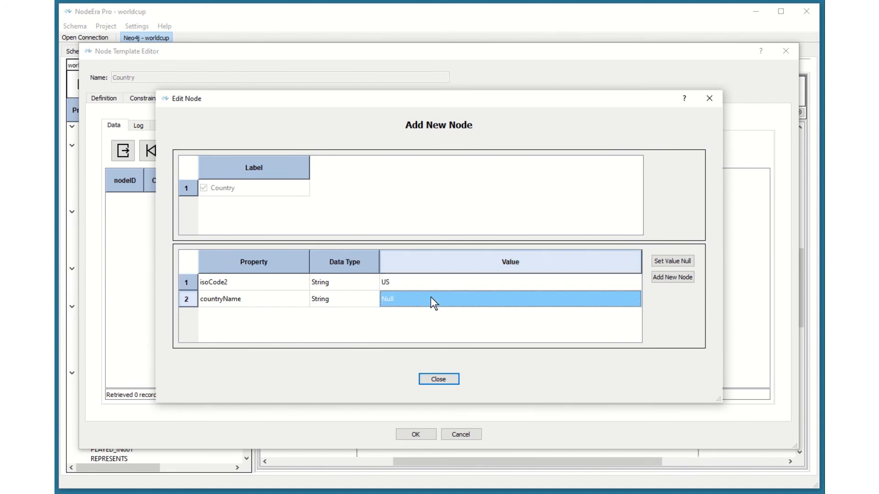
{"action": "type", "text": "Uni"}
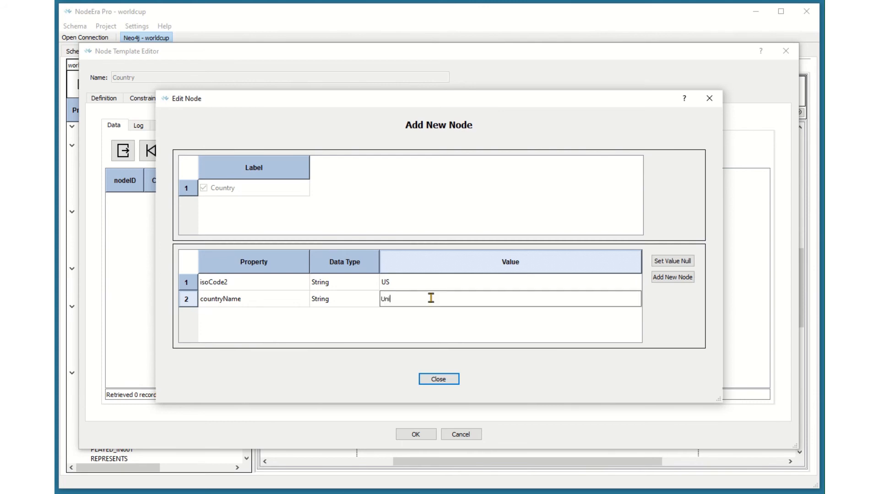
{"action": "type", "text": "ted States"}
{"action": "left_click", "coordinate": [671, 278]}
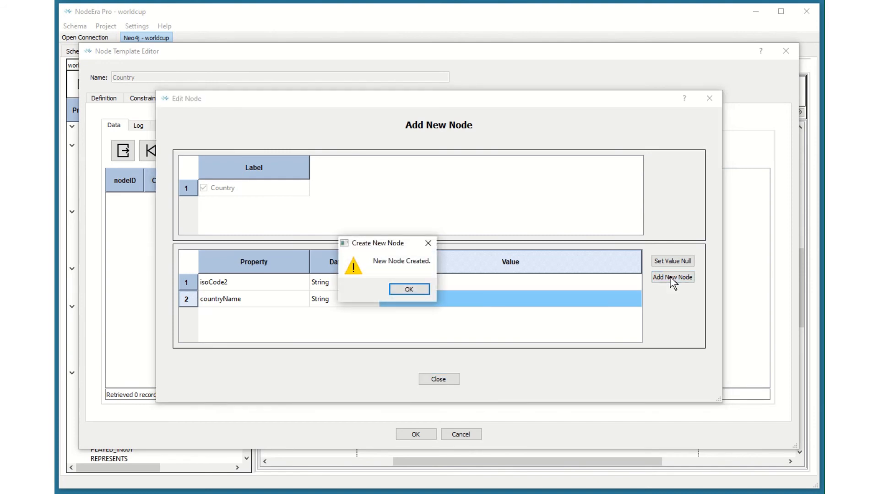
{"action": "left_click", "coordinate": [409, 290]}
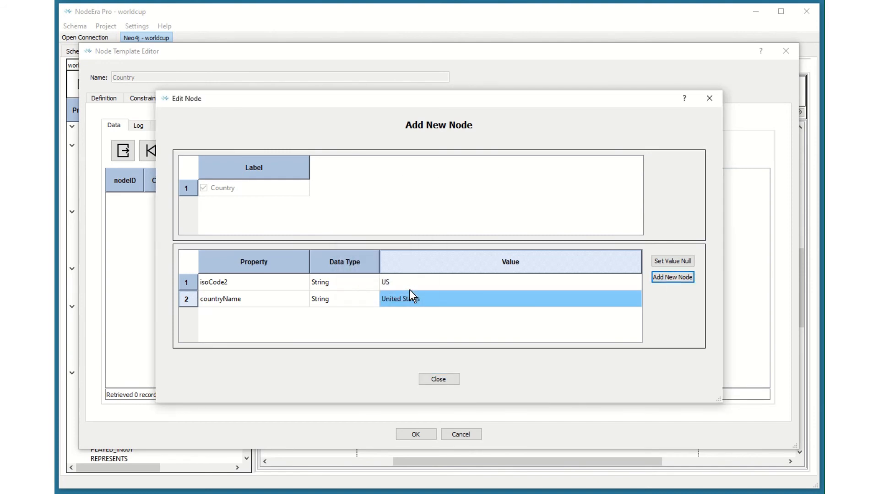
Step: Add a second Country node with isoCode2 GB and countryName Great Britain, then close the node dialog
{"action": "left_click", "coordinate": [385, 285]}
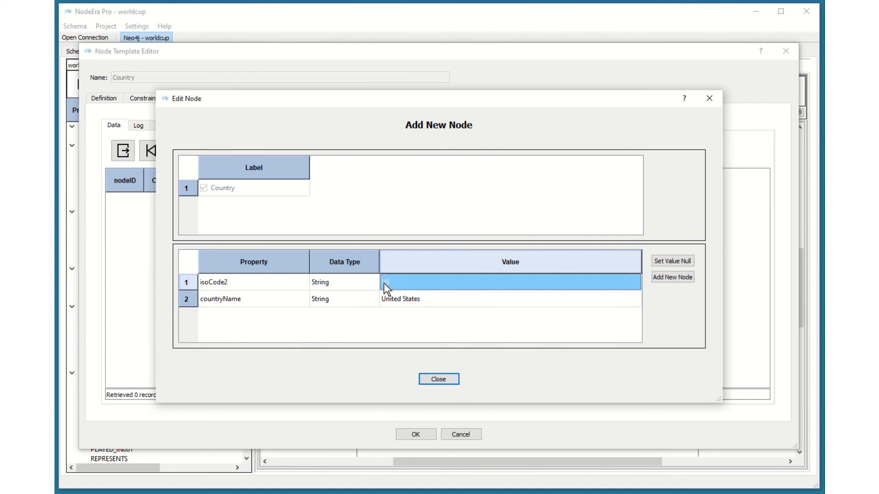
{"action": "type", "text": "GB"}
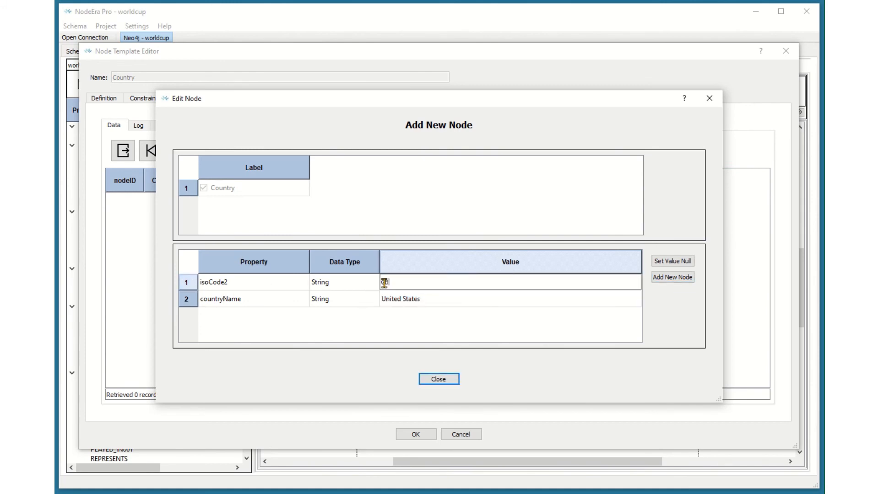
{"action": "left_click", "coordinate": [440, 300]}
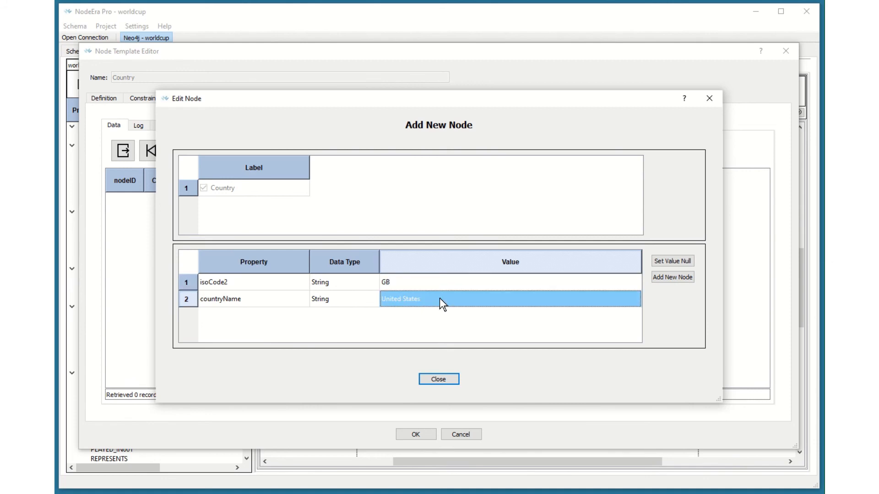
{"action": "type", "text": "Great Britain"}
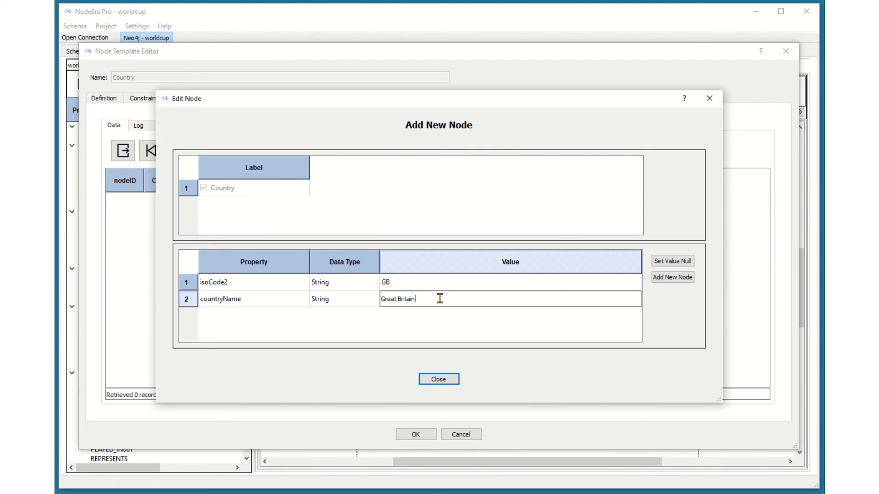
{"action": "left_click", "coordinate": [680, 279]}
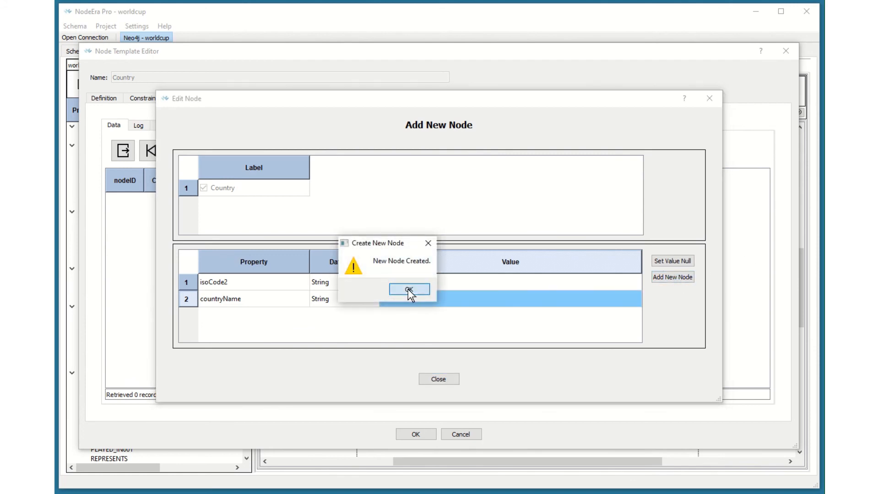
{"action": "left_click", "coordinate": [408, 289]}
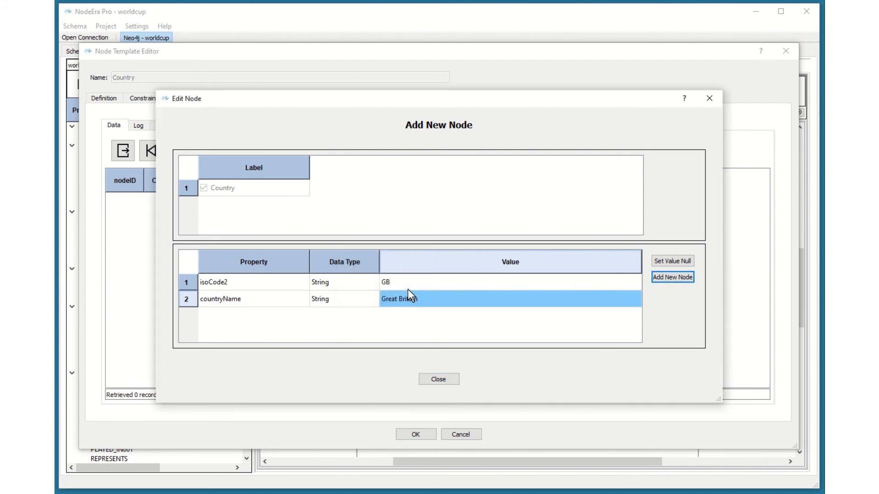
{"action": "left_click", "coordinate": [440, 380]}
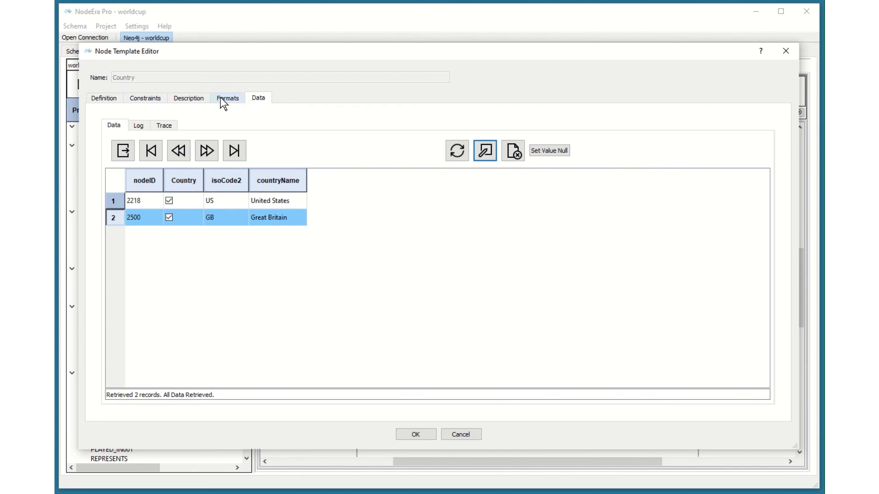
Step: Accept the Country node template and nudge the Country box slightly upward on the template diagram
{"action": "left_click", "coordinate": [108, 98]}
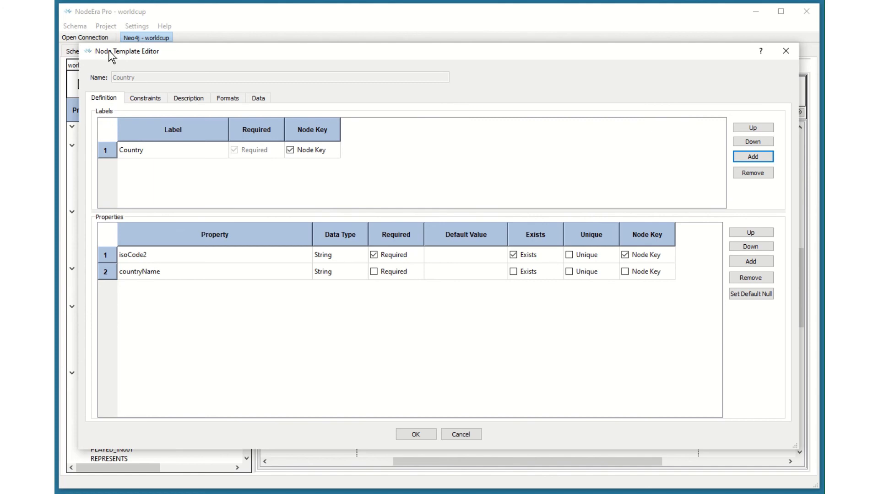
{"action": "left_click", "coordinate": [415, 435]}
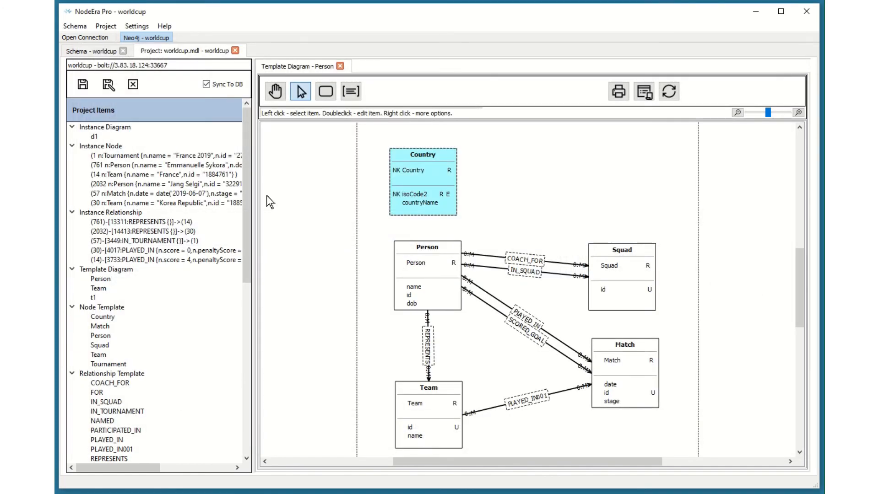
{"action": "left_click_drag", "start_coordinate": [426, 183], "coordinate": [416, 179]}
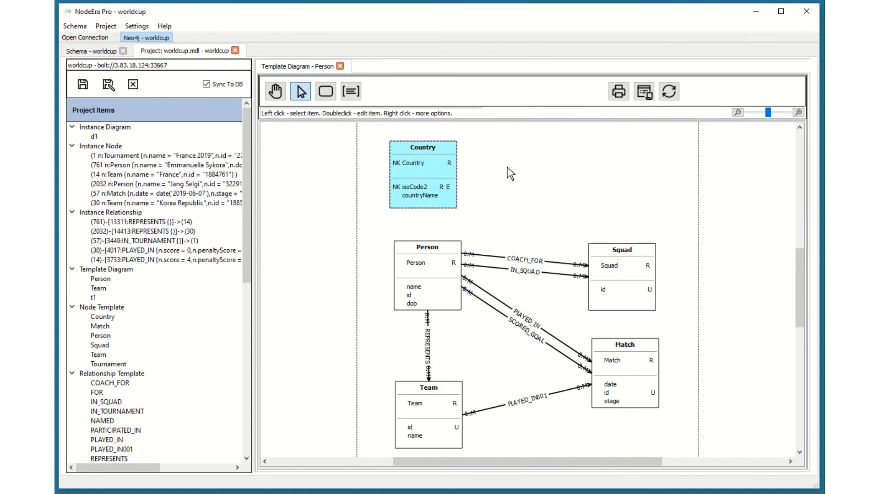